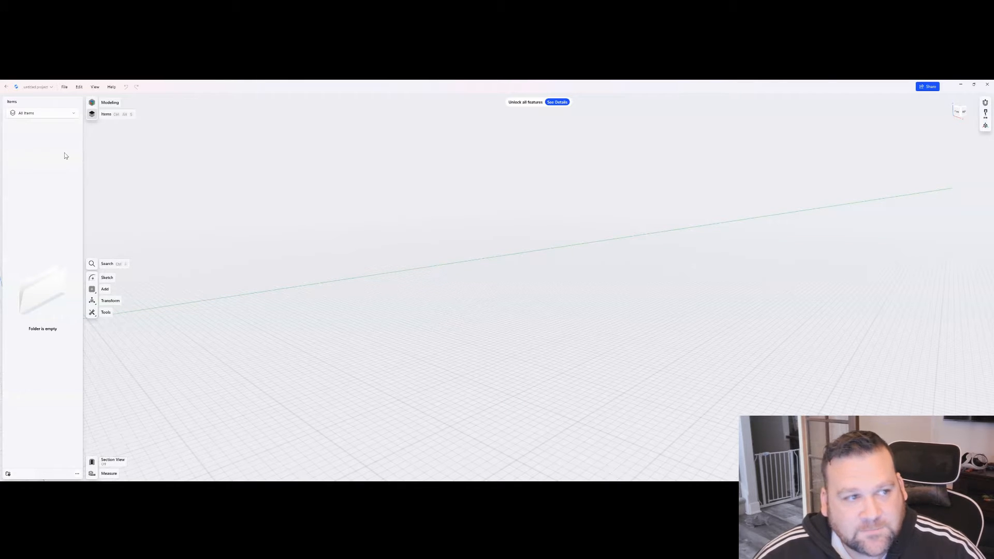
# - Import the example STL file from the Desktop into the current project
pyautogui.click(66, 87)
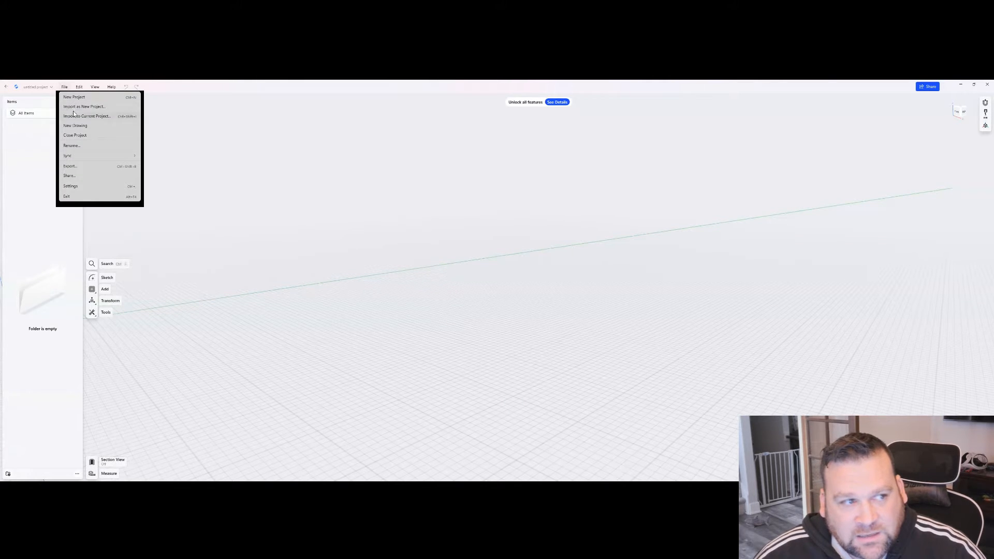
pyautogui.click(77, 117)
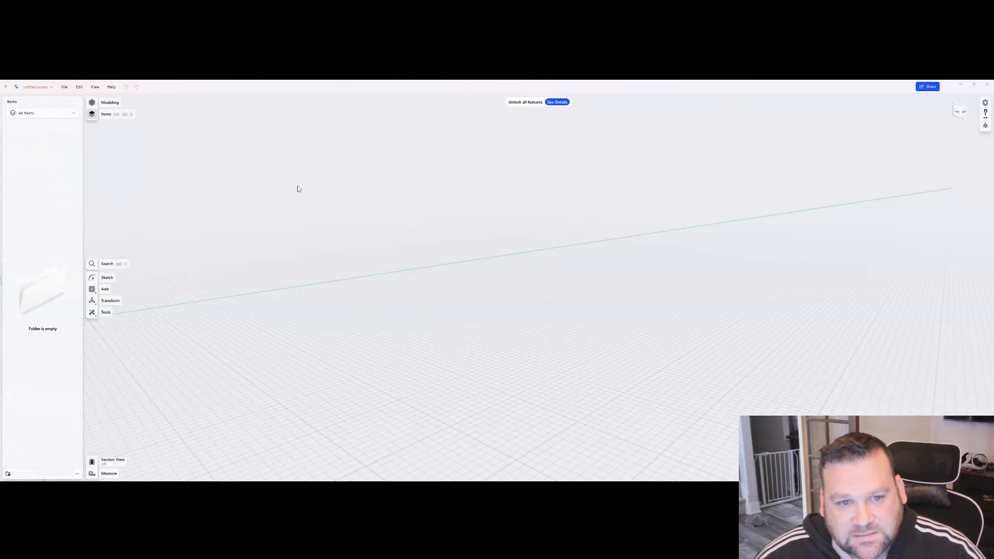
pyautogui.click(63, 171)
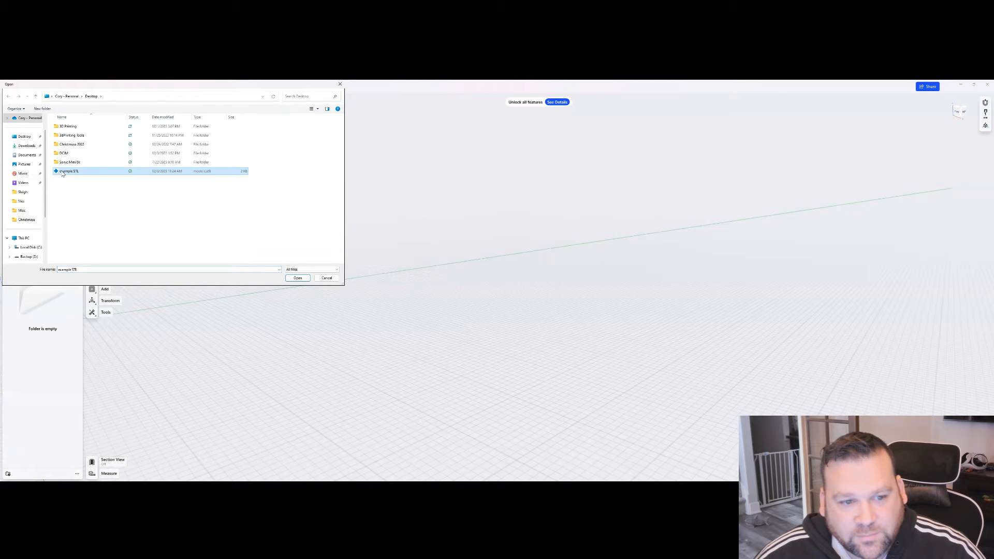
pyautogui.click(297, 278)
pyautogui.click(458, 340)
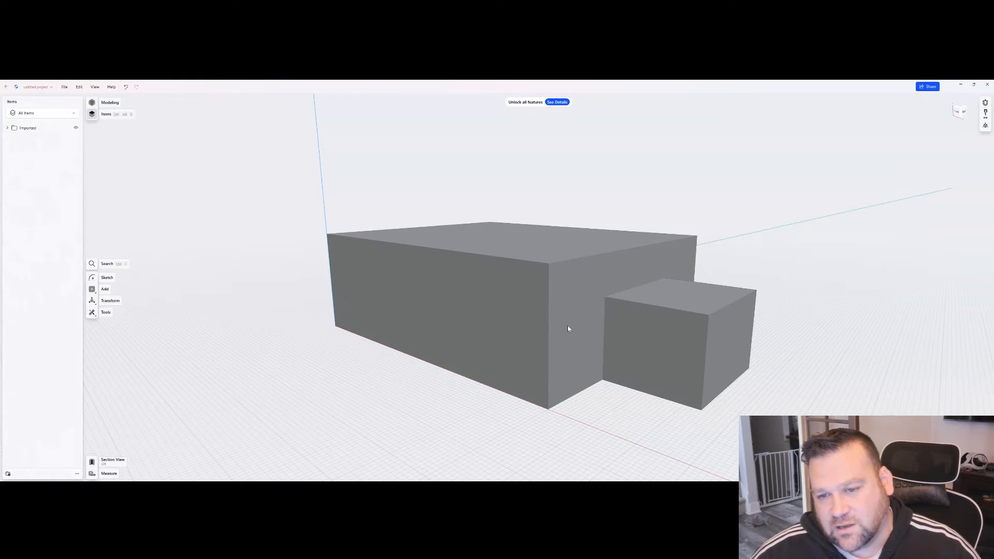
pyautogui.click(593, 329)
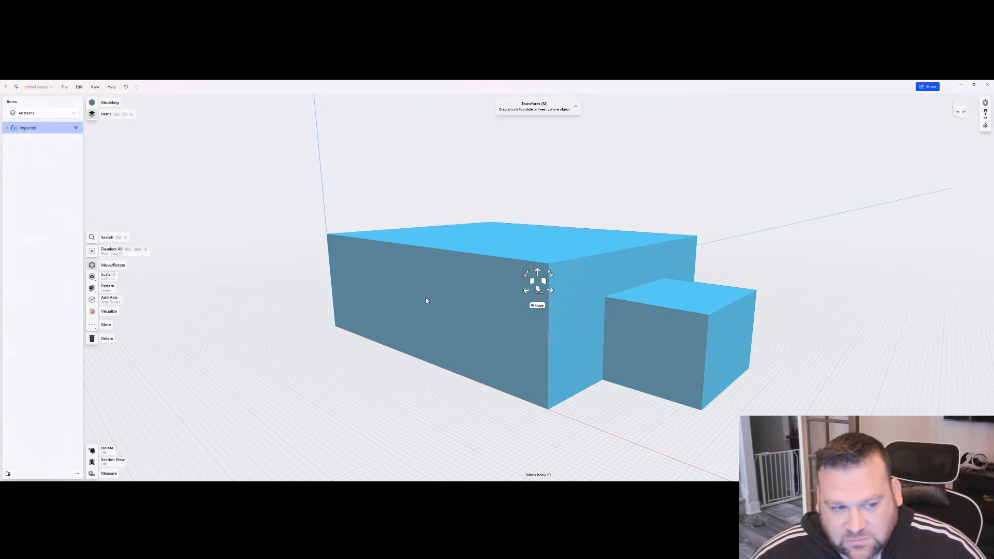
pyautogui.click(317, 370)
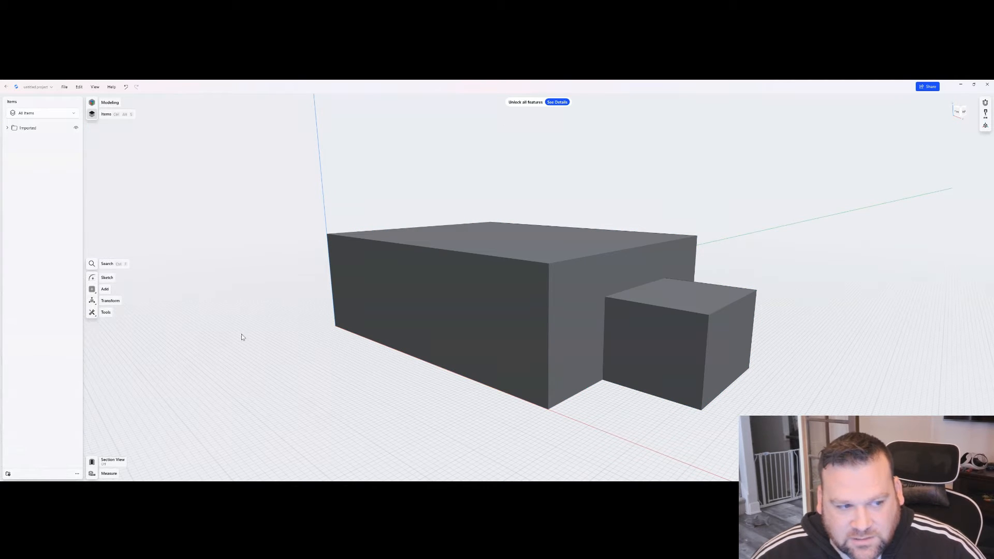
# - Add a construction plane offset from the YZ plane to the large box's face where the small box attaches
pyautogui.click(98, 293)
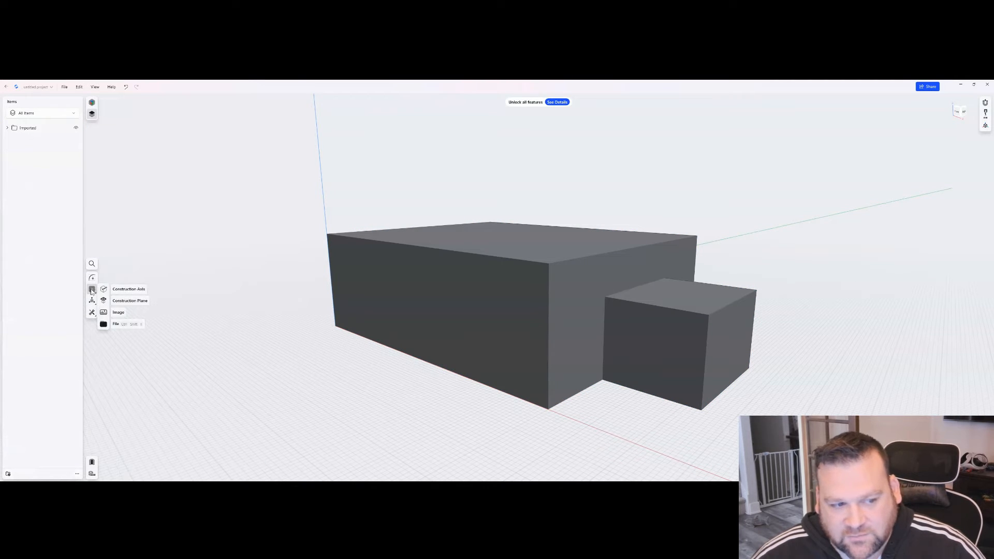
pyautogui.click(127, 300)
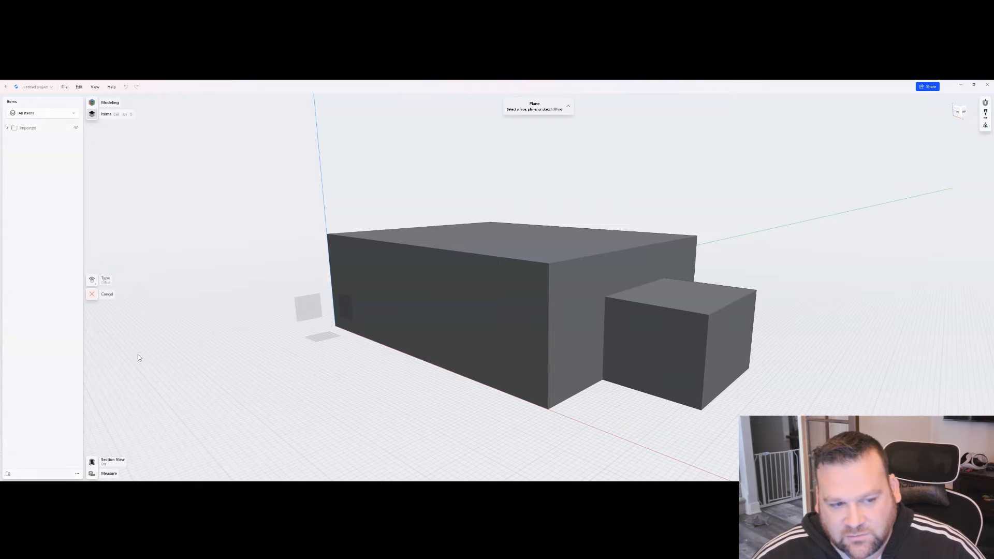
pyautogui.click(311, 306)
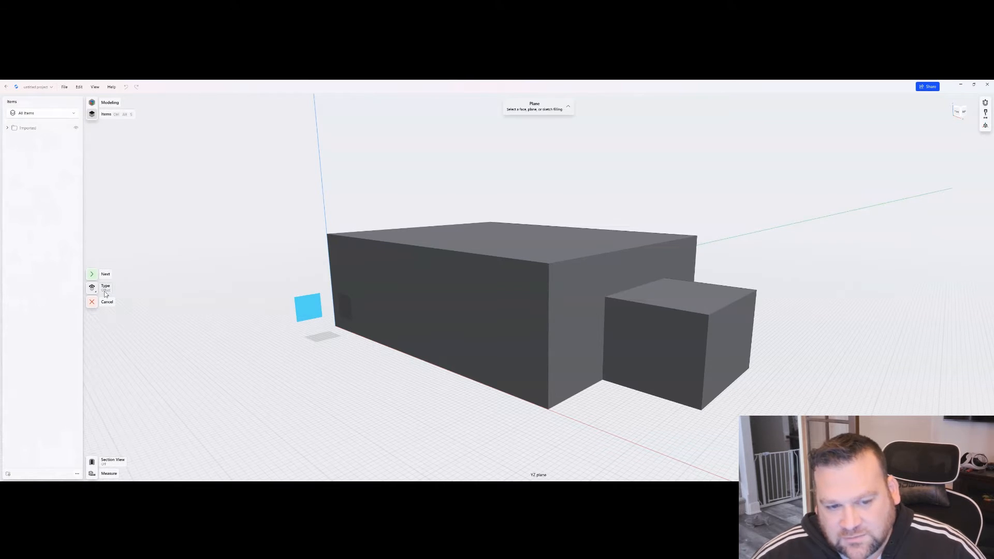
pyautogui.click(91, 275)
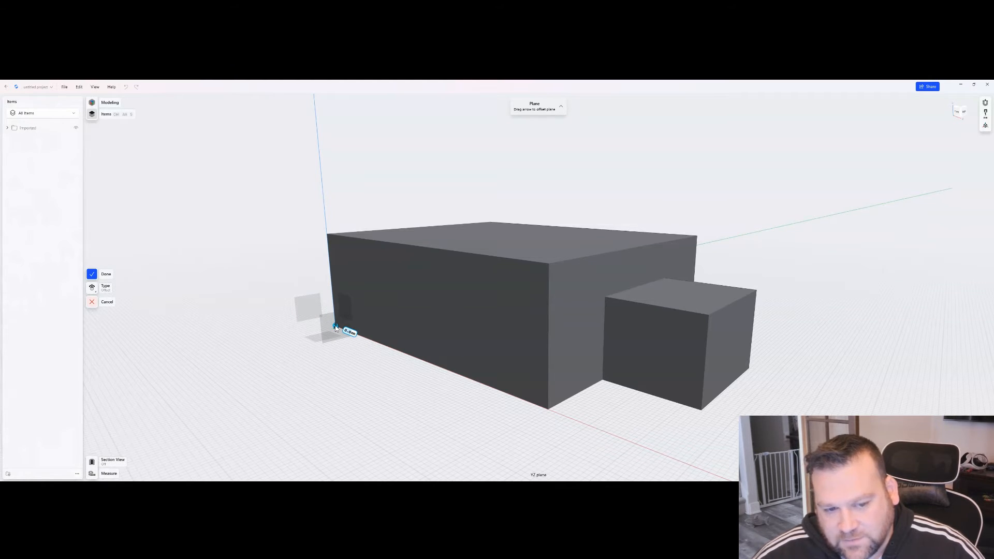
pyautogui.moveTo(335, 329); pyautogui.dragTo(550, 405)
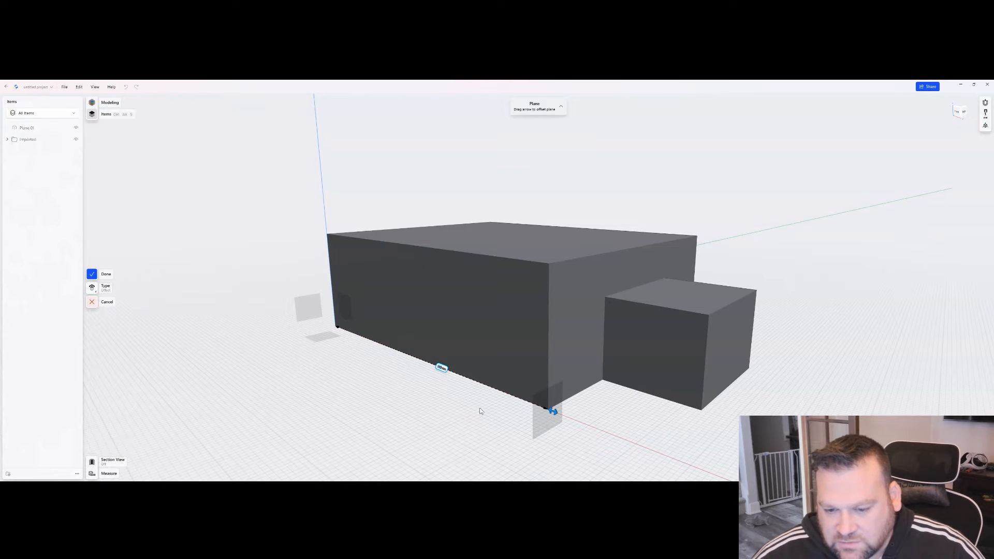
pyautogui.moveTo(479, 407)
pyautogui.mouseDown(button='right')
pyautogui.moveTo(502, 410)
pyautogui.moveTo(478, 412)
pyautogui.mouseUp(button='right')
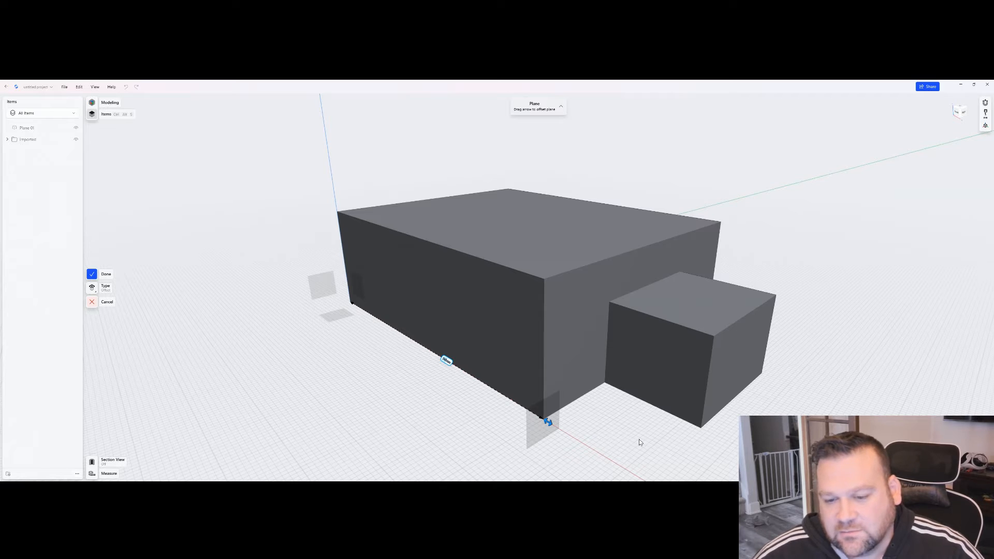
pyautogui.moveTo(639, 439)
pyautogui.mouseDown(button='right')
pyautogui.moveTo(620, 422)
pyautogui.moveTo(631, 440)
pyautogui.mouseUp(button='right')
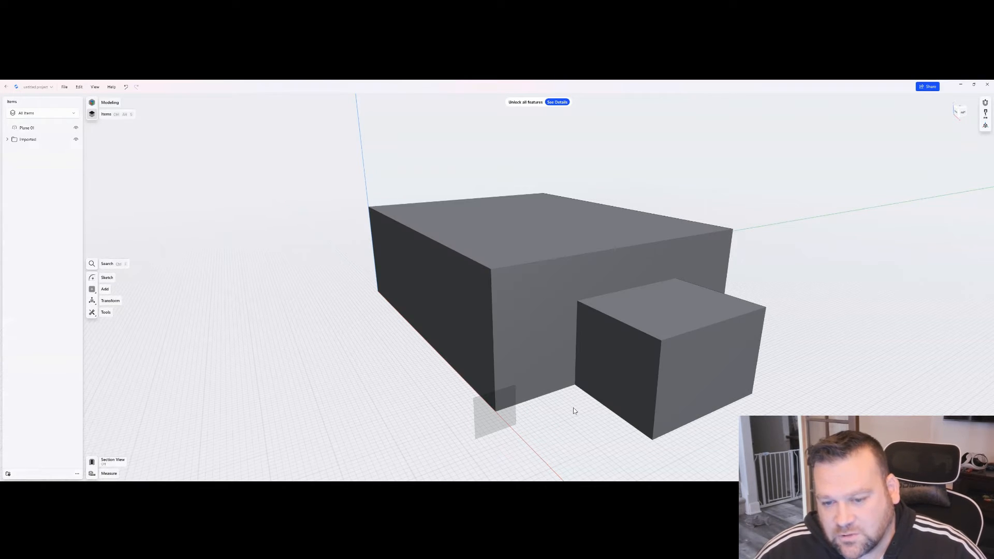
# - Split the imported mesh body along the offset construction plane, separating the small box from the large box
pyautogui.click(536, 300)
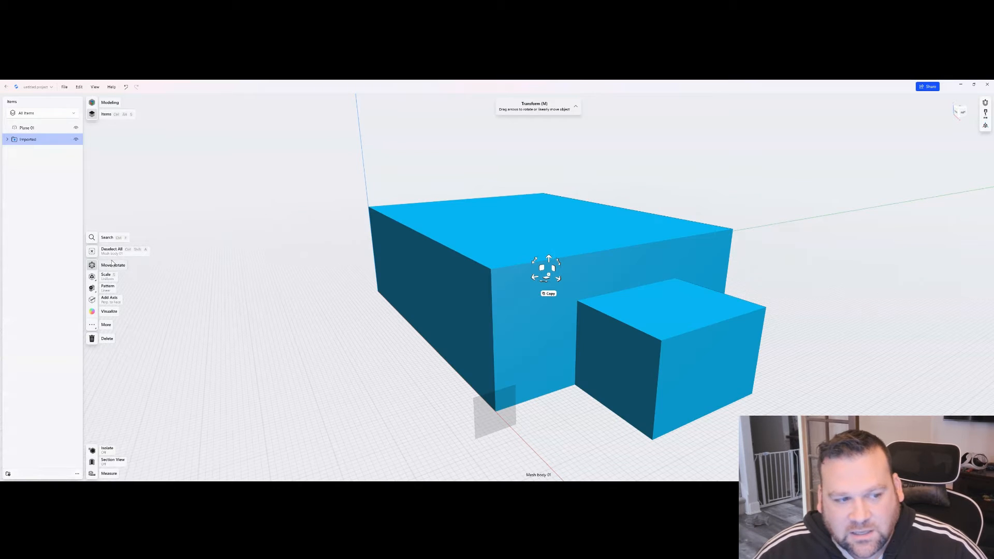
pyautogui.click(106, 329)
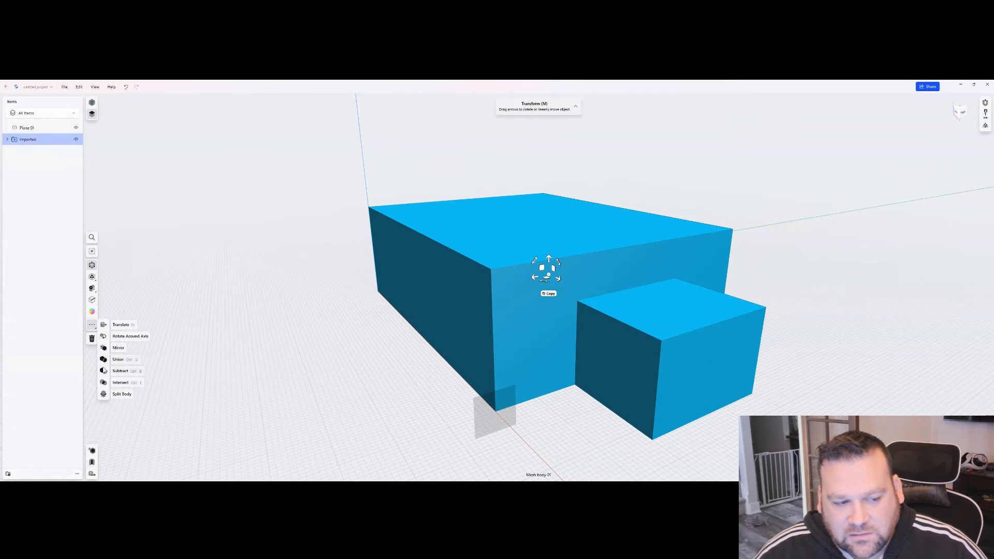
pyautogui.click(121, 394)
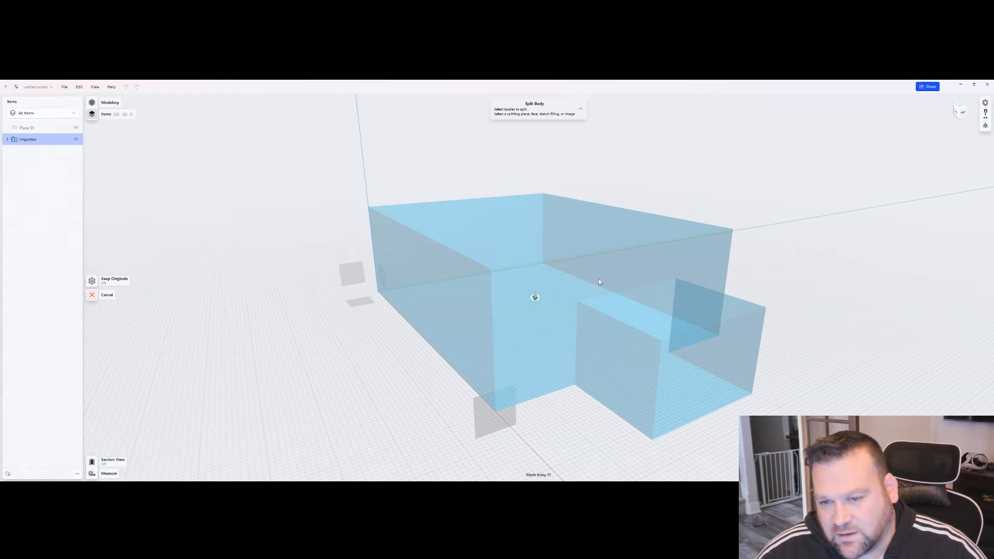
pyautogui.click(479, 430)
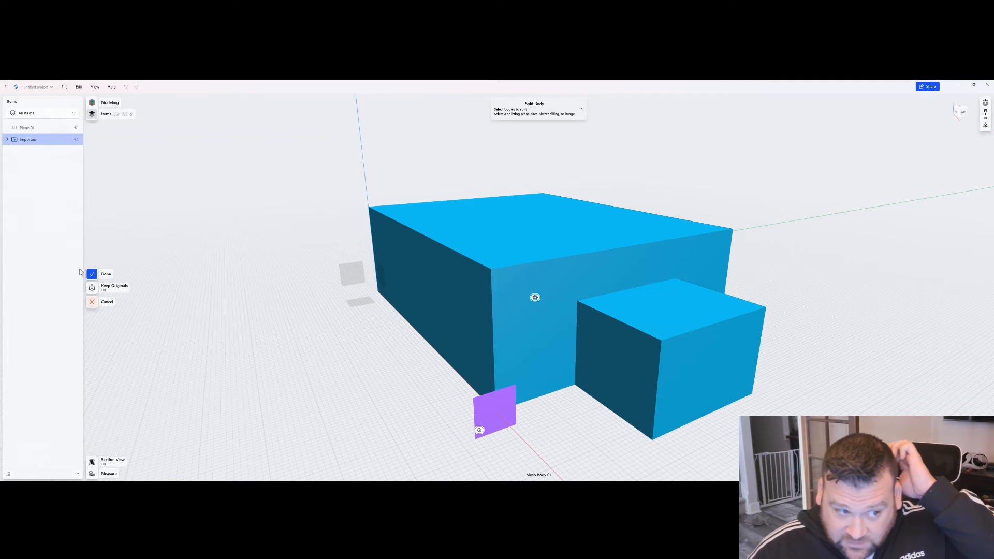
pyautogui.click(95, 275)
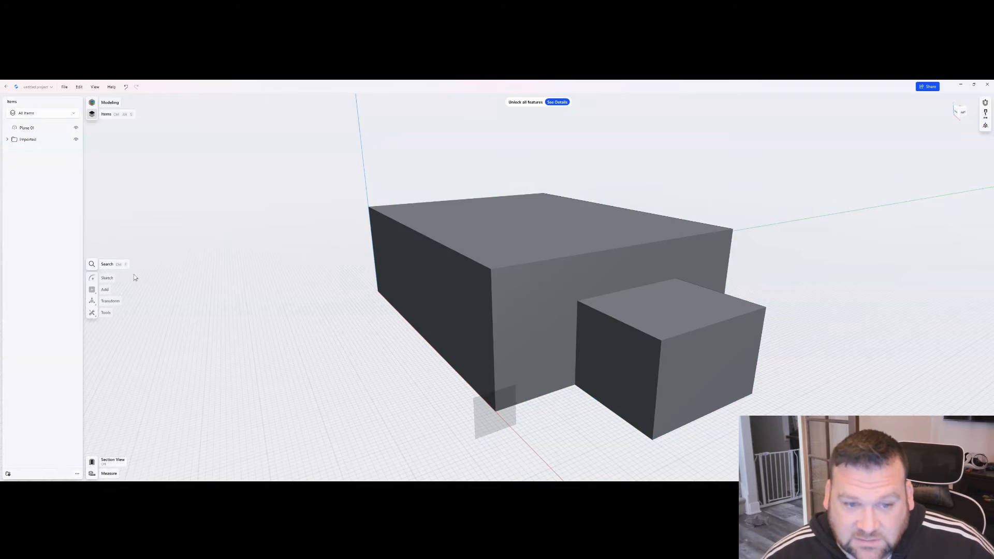
pyautogui.click(609, 326)
pyautogui.click(552, 298)
pyautogui.click(617, 326)
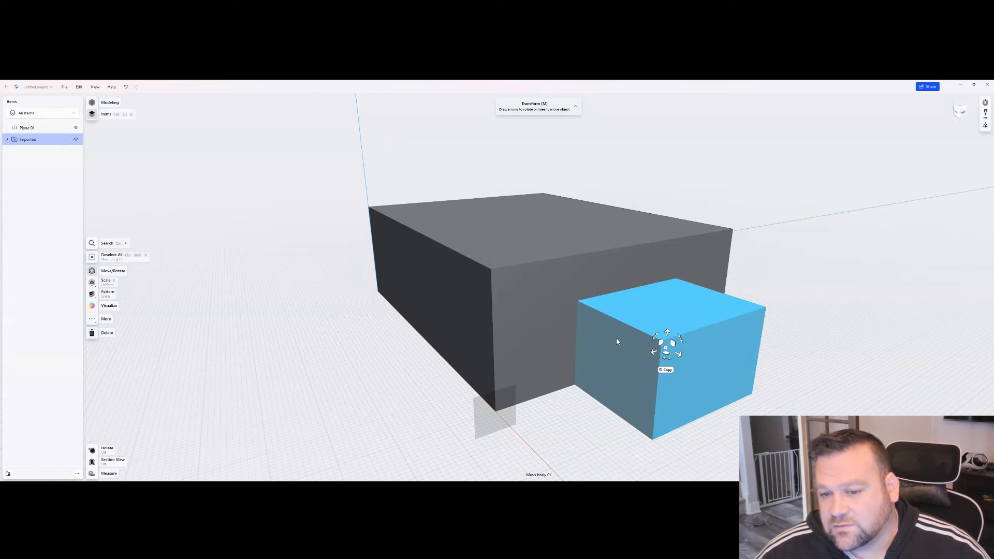
# - Move the construction plane sideways along the large box's face and slightly down, into the area covered by the small box
pyautogui.click(491, 418)
pyautogui.moveTo(495, 397); pyautogui.dragTo(629, 369)
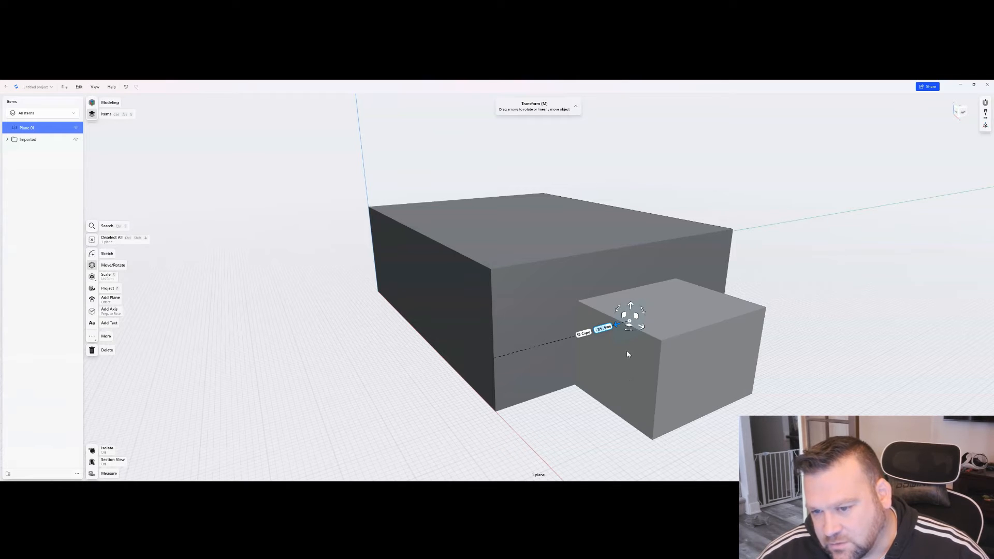
pyautogui.moveTo(629, 306); pyautogui.dragTo(630, 315)
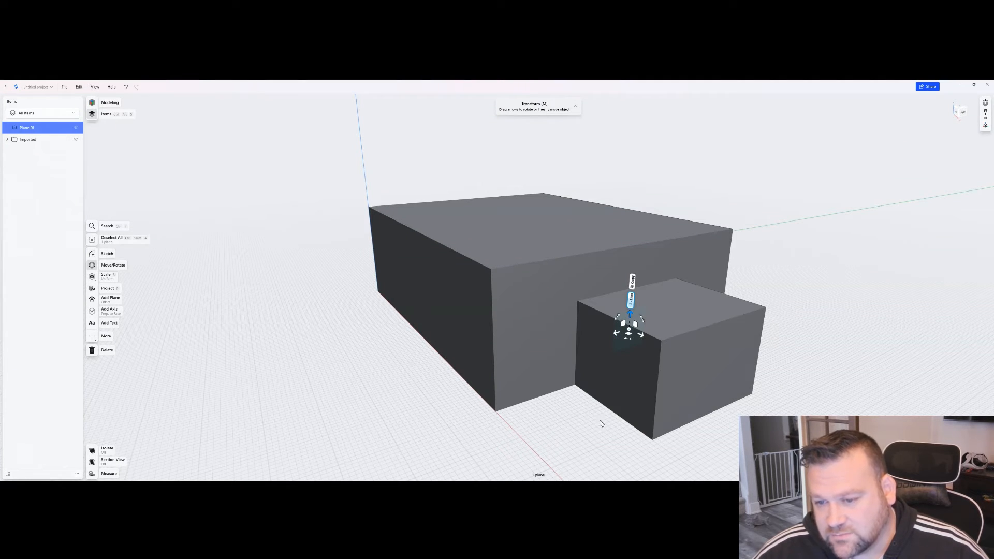
# - Move the small box straight outward, away from the large box's face
pyautogui.click(653, 353)
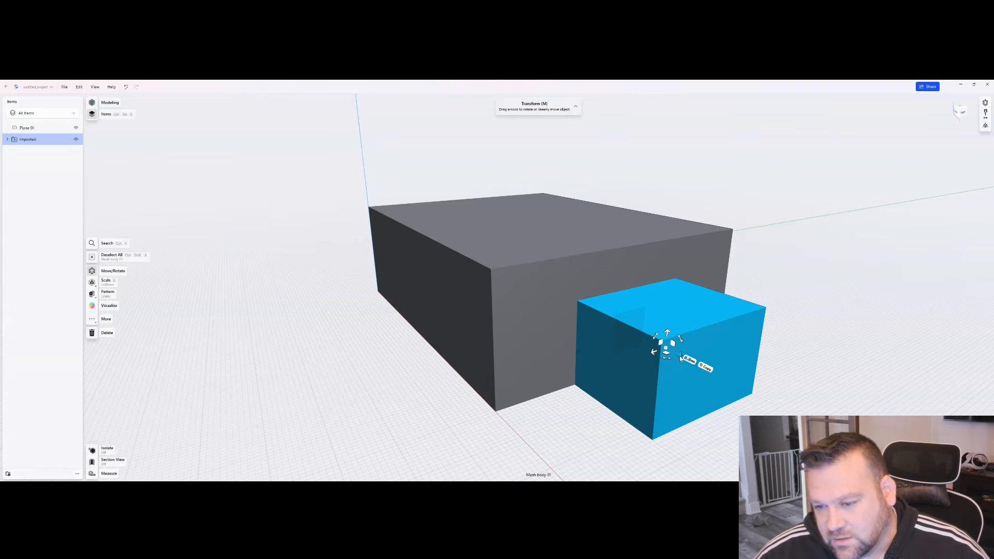
pyautogui.moveTo(680, 358); pyautogui.dragTo(758, 405)
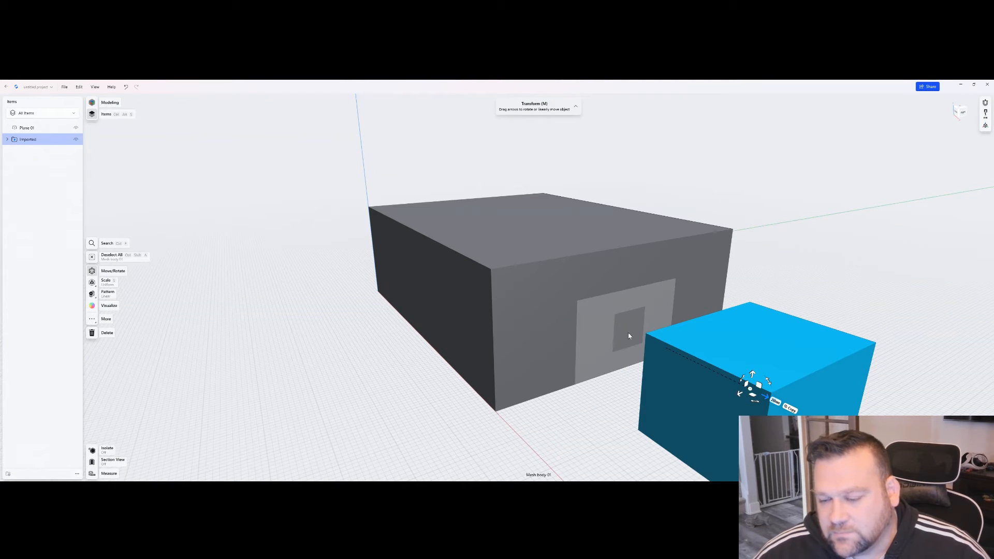
pyautogui.click(614, 410)
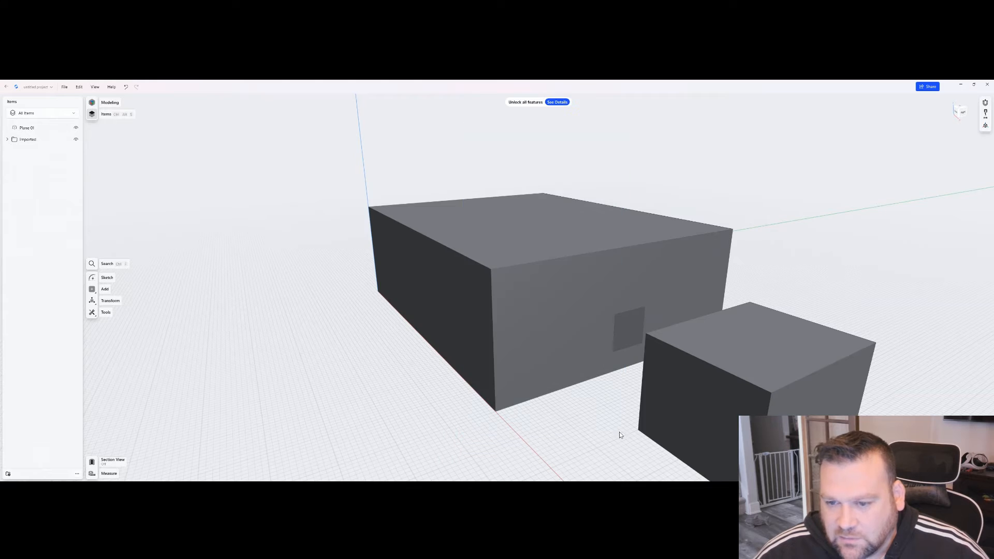
# - Isolate the construction plane and the large box, hiding the small box
pyautogui.click(7, 139)
pyautogui.click(42, 130)
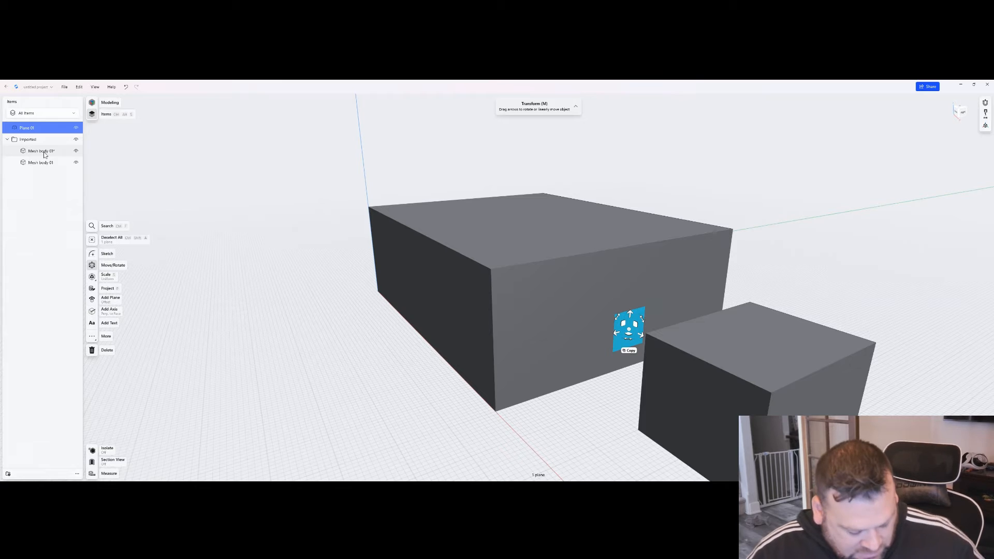
pyautogui.click(41, 151)
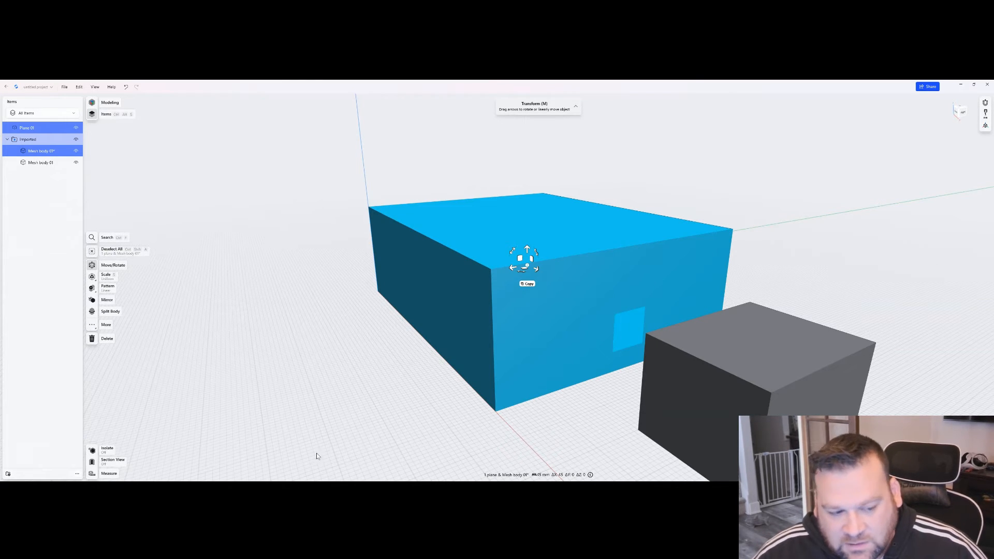
pyautogui.click(107, 450)
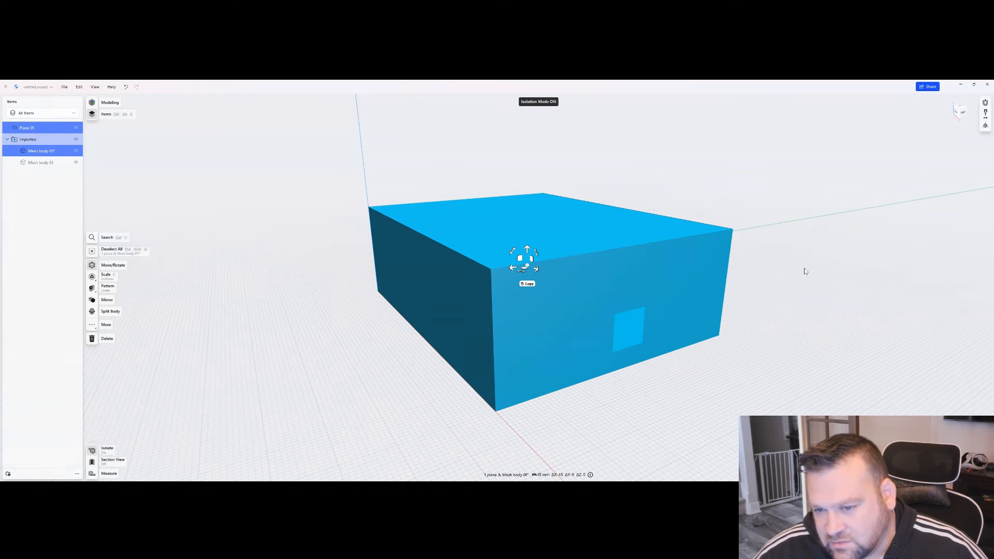
pyautogui.moveTo(821, 332); pyautogui.dragTo(743, 319, button='right')
pyautogui.scroll(3, 595, 323)
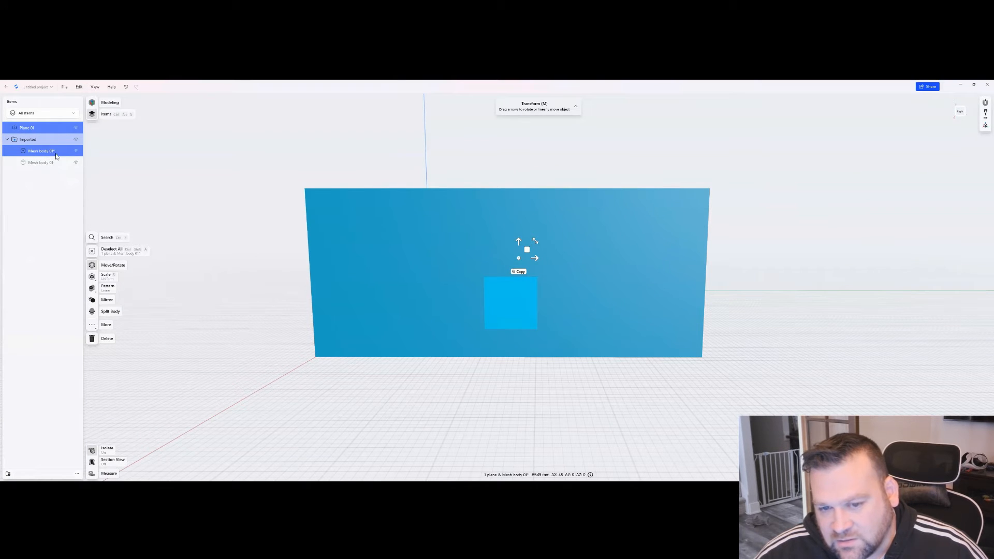
pyautogui.moveTo(318, 362); pyautogui.dragTo(330, 365, button='right')
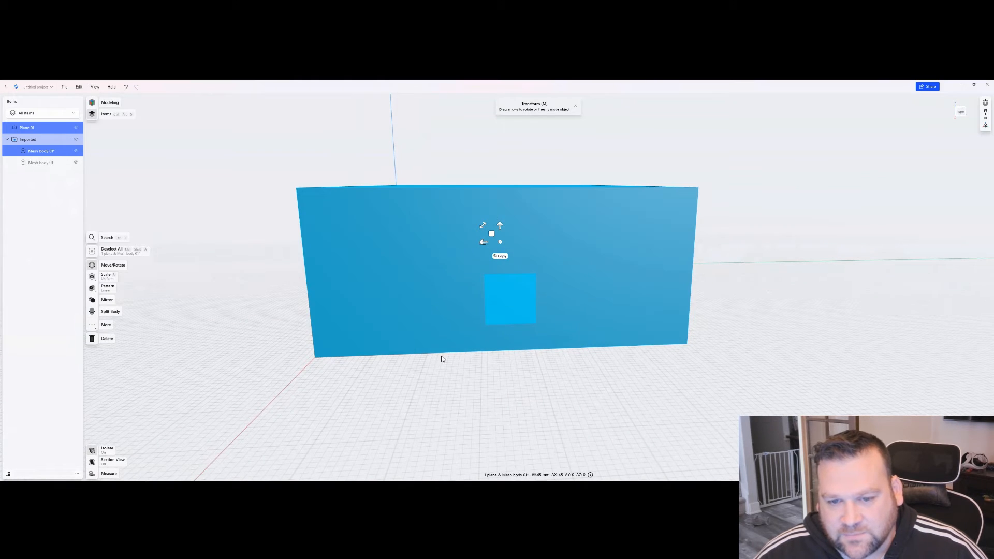
pyautogui.click(522, 376)
pyautogui.click(513, 289)
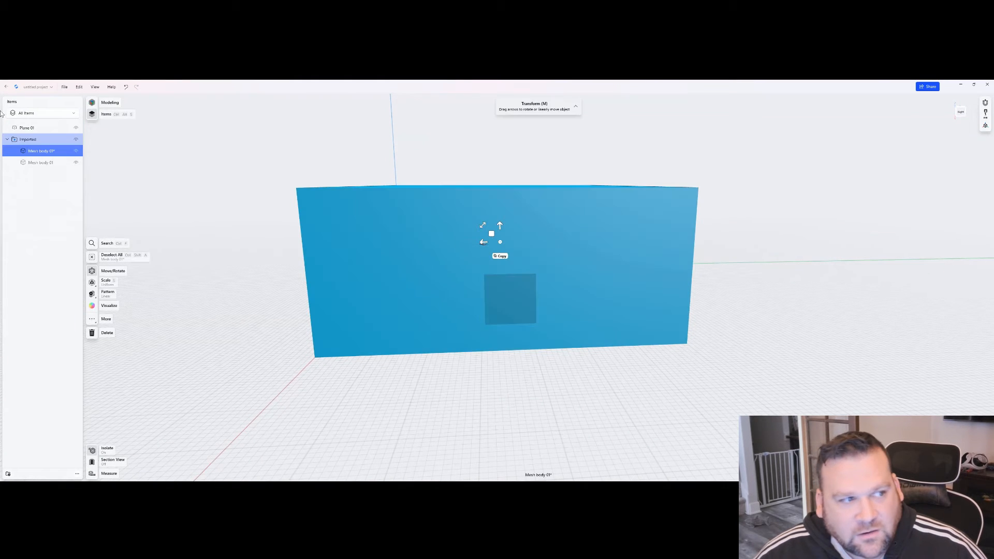
# - Sketch a center rectangle about 4.4 mm wide on the construction plane, near its middle
pyautogui.click(39, 127)
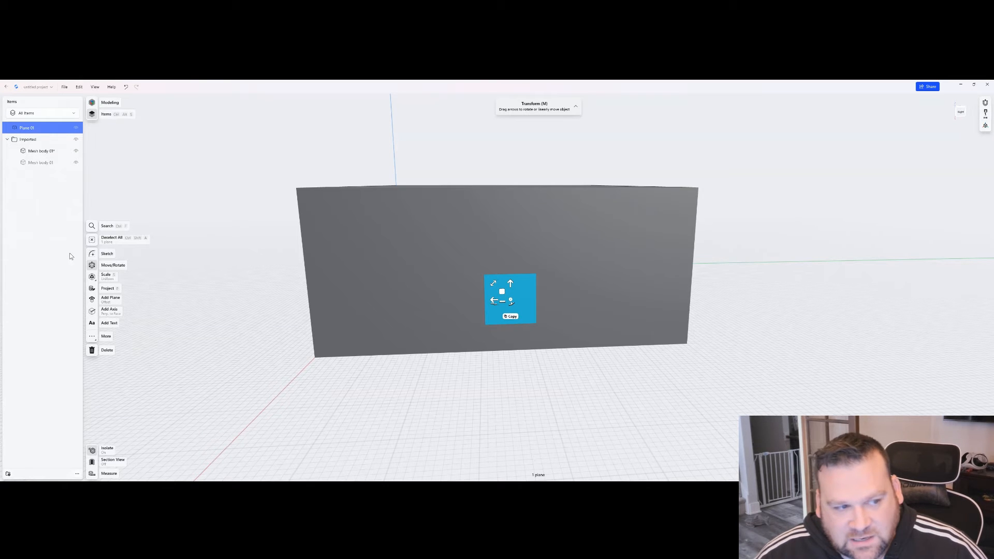
pyautogui.click(107, 254)
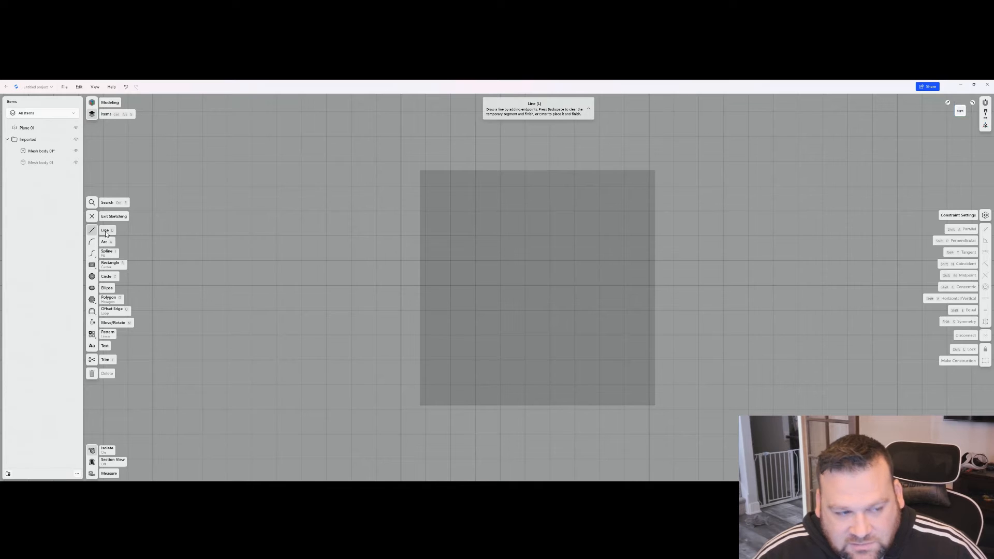
pyautogui.click(109, 268)
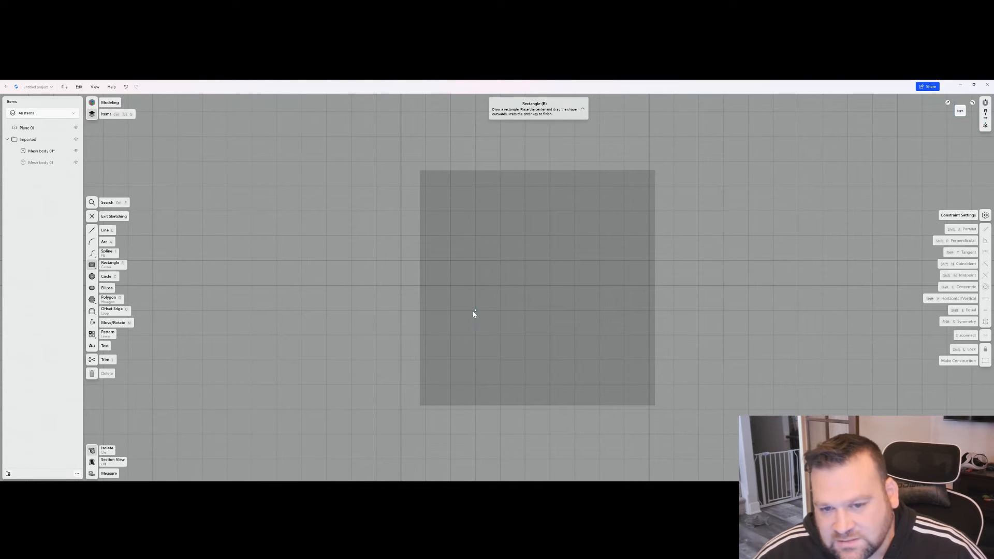
pyautogui.click(525, 285)
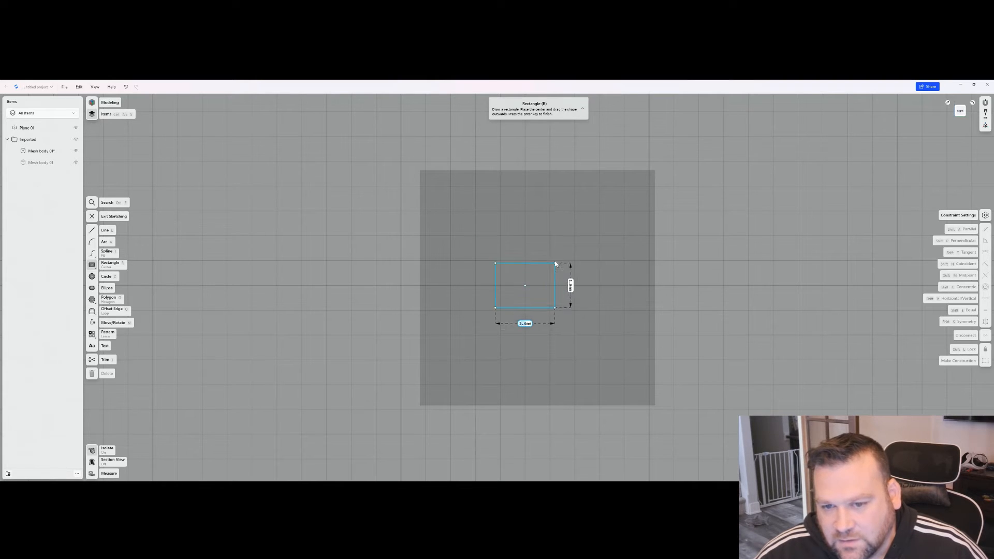
pyautogui.click(580, 236)
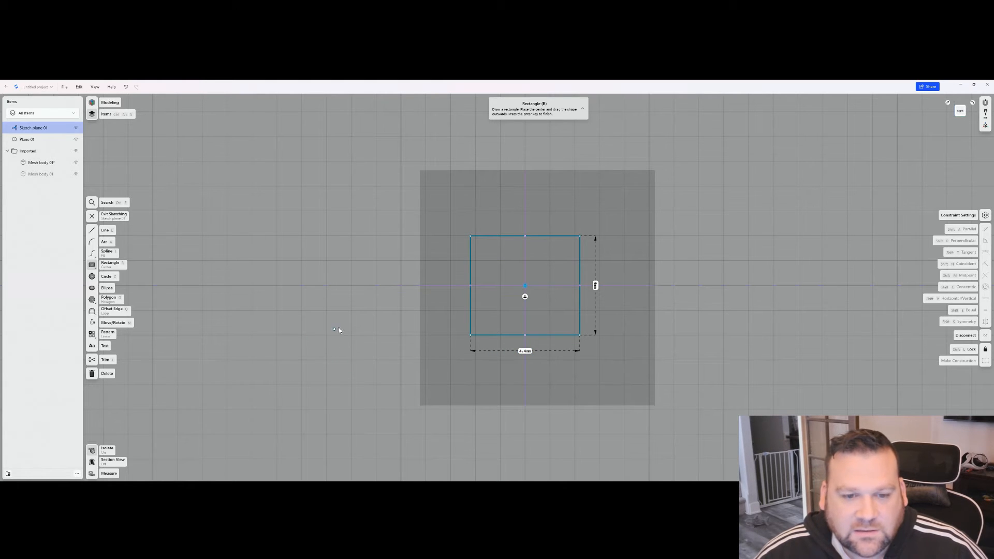
# - Finish the sketch and extrude its rectangle inward into the large box as a separate body
pyautogui.moveTo(340, 327); pyautogui.dragTo(370, 329, button='right')
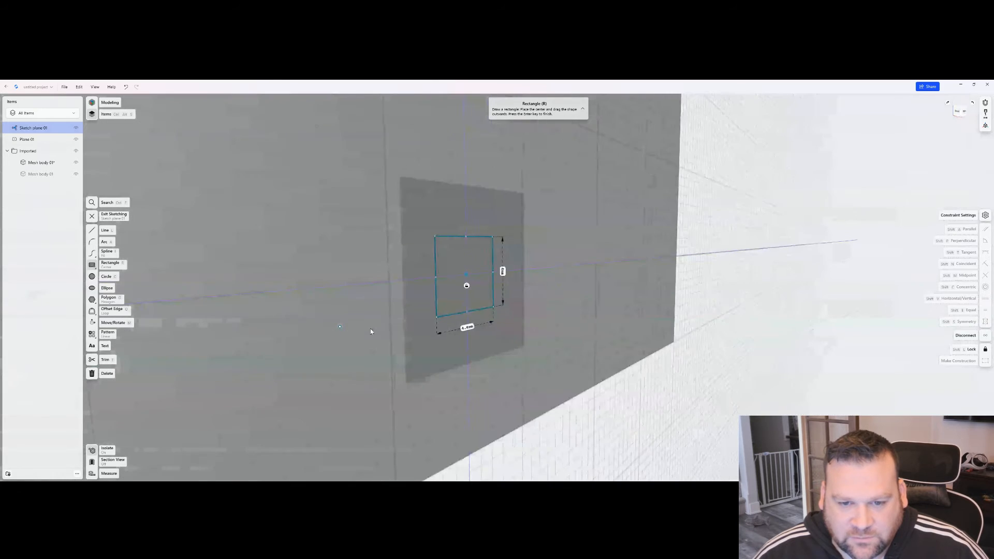
pyautogui.scroll(-5, 371, 330)
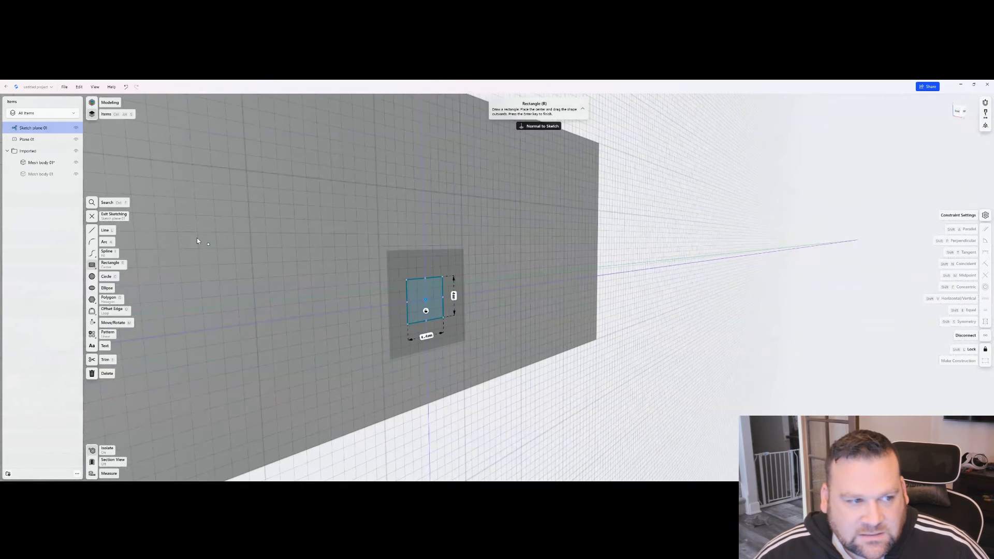
pyautogui.click(110, 216)
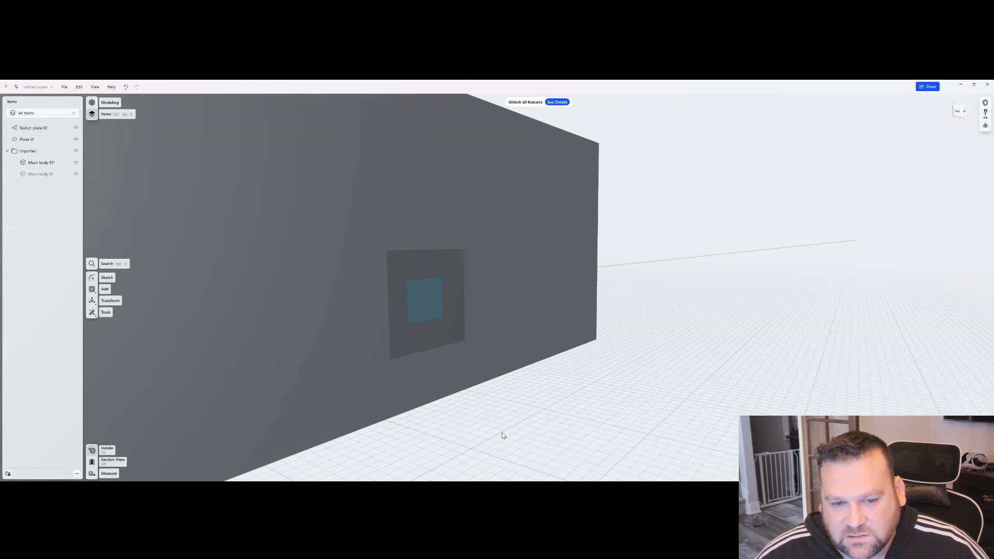
pyautogui.click(419, 289)
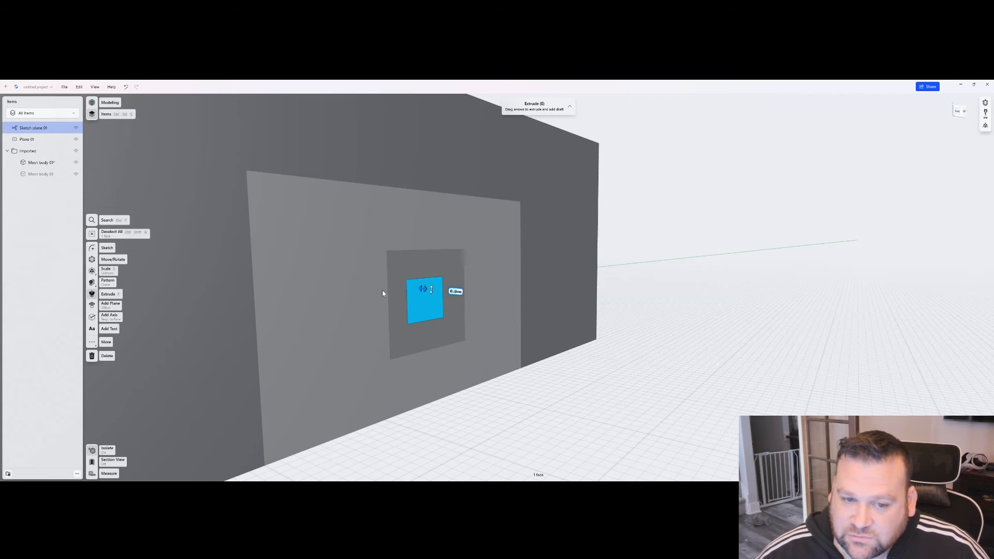
pyautogui.moveTo(419, 288); pyautogui.dragTo(350, 296)
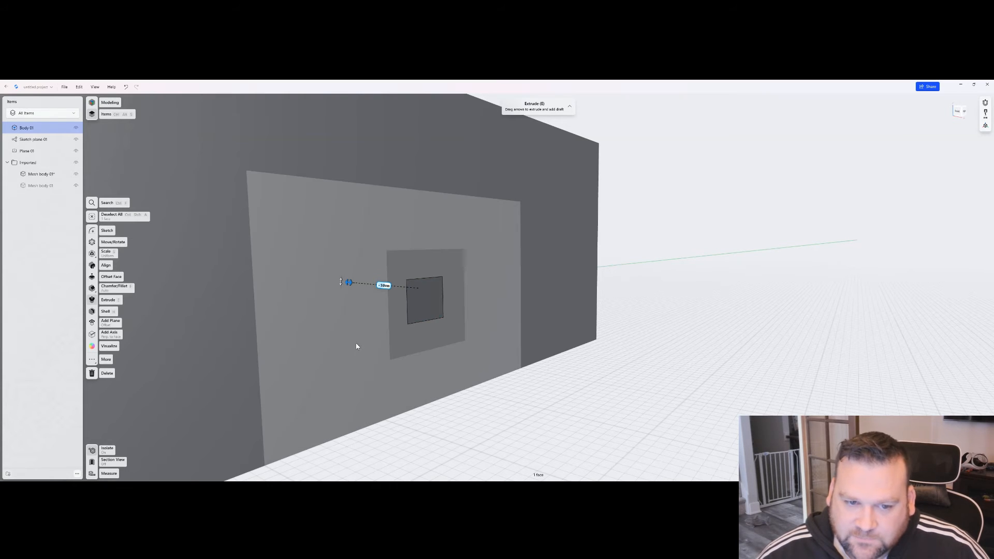
pyautogui.click(622, 385)
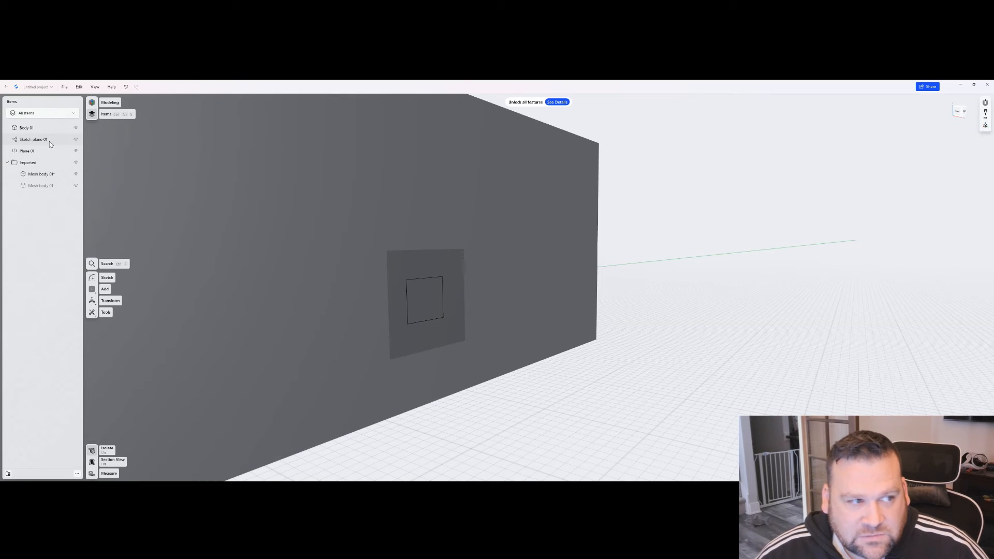
# - Move the rectangle sketch straight outward so it floats in front of the large box's face
pyautogui.click(51, 141)
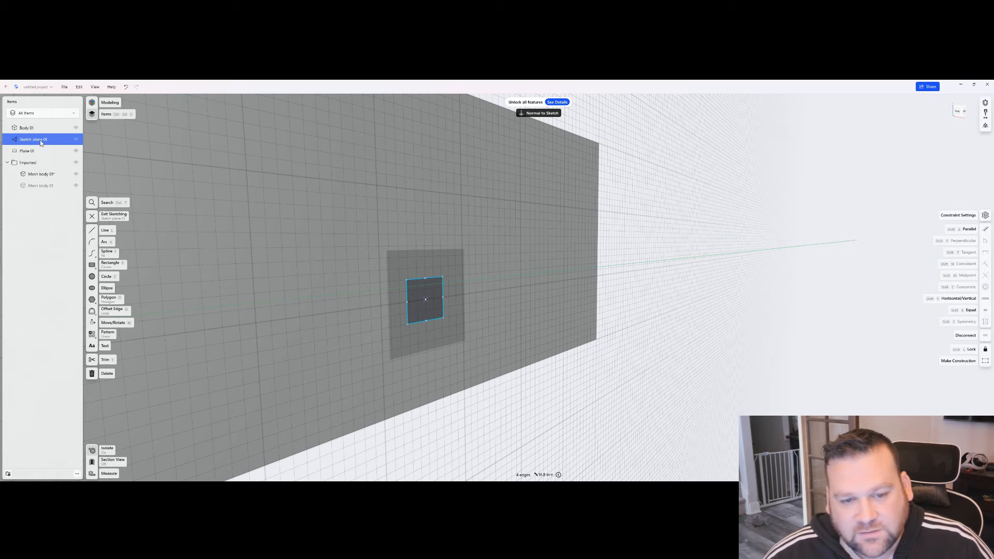
pyautogui.click(105, 221)
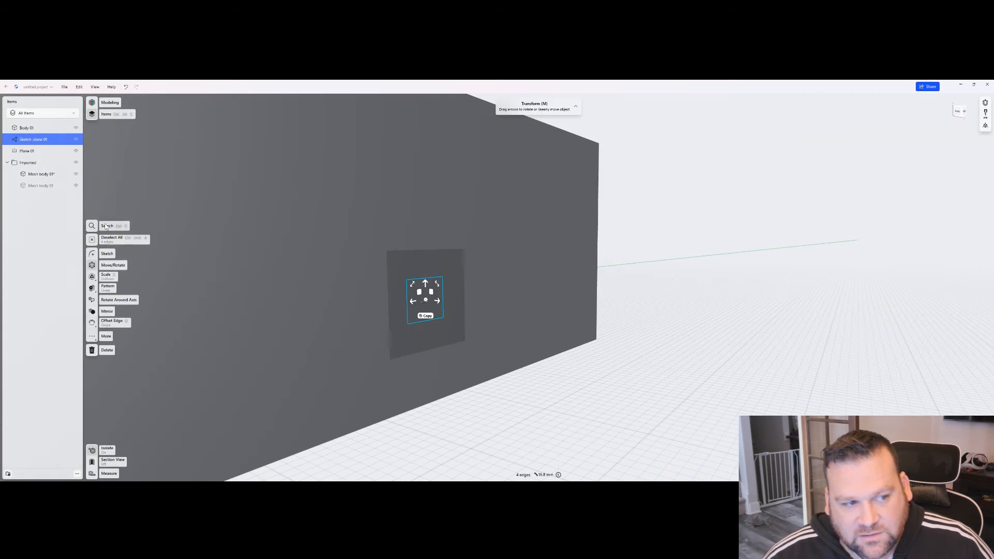
pyautogui.click(426, 285)
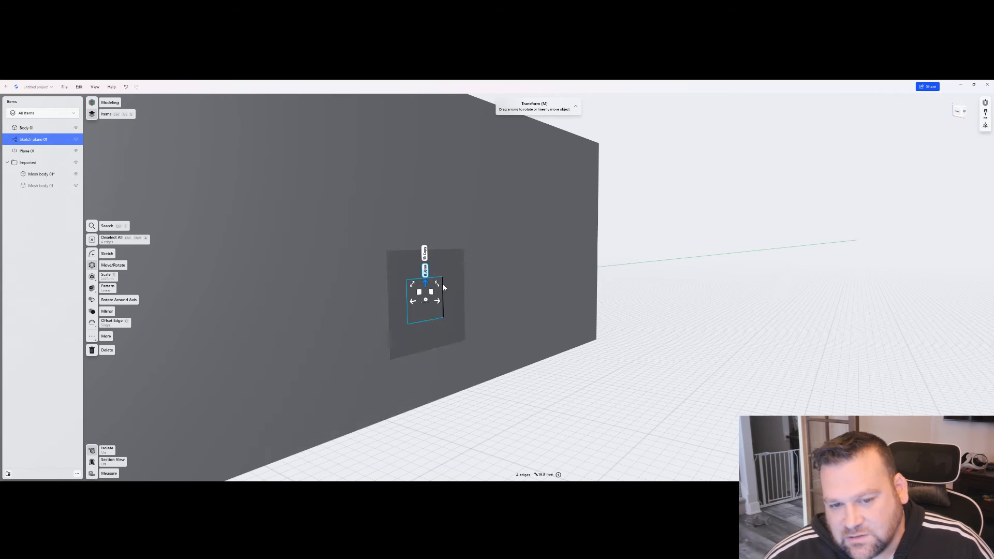
pyautogui.moveTo(437, 301)
pyautogui.mouseDown()
pyautogui.moveTo(572, 315)
pyautogui.moveTo(550, 313)
pyautogui.mouseUp()
pyautogui.click(524, 406)
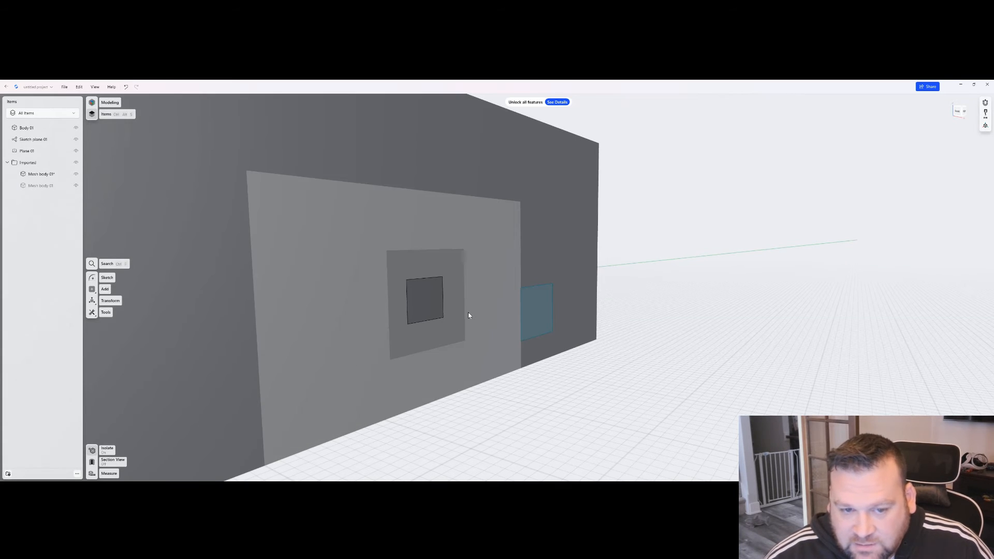
# - Subtract the extruded block from the large box, using the large box as the target and the block as the tool
pyautogui.click(537, 173)
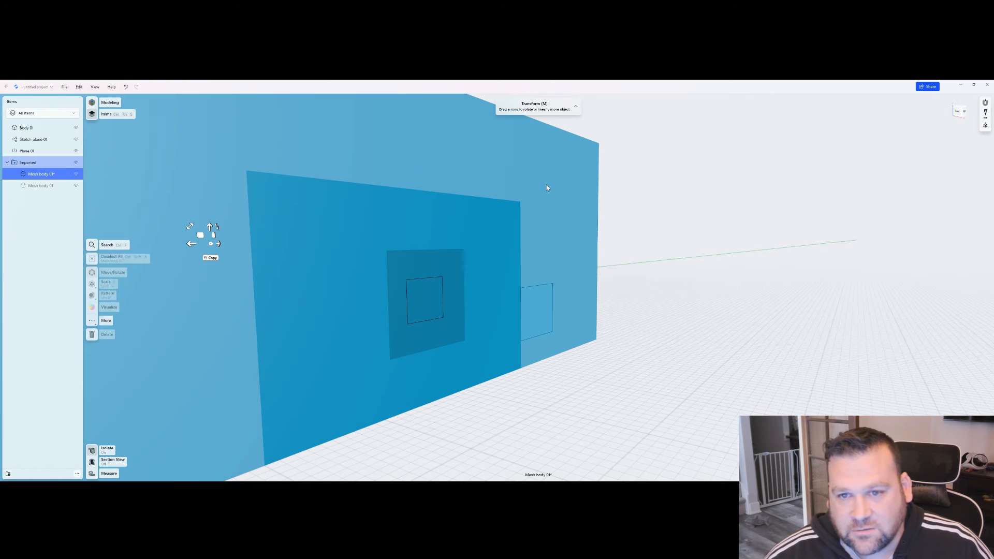
pyautogui.click(106, 321)
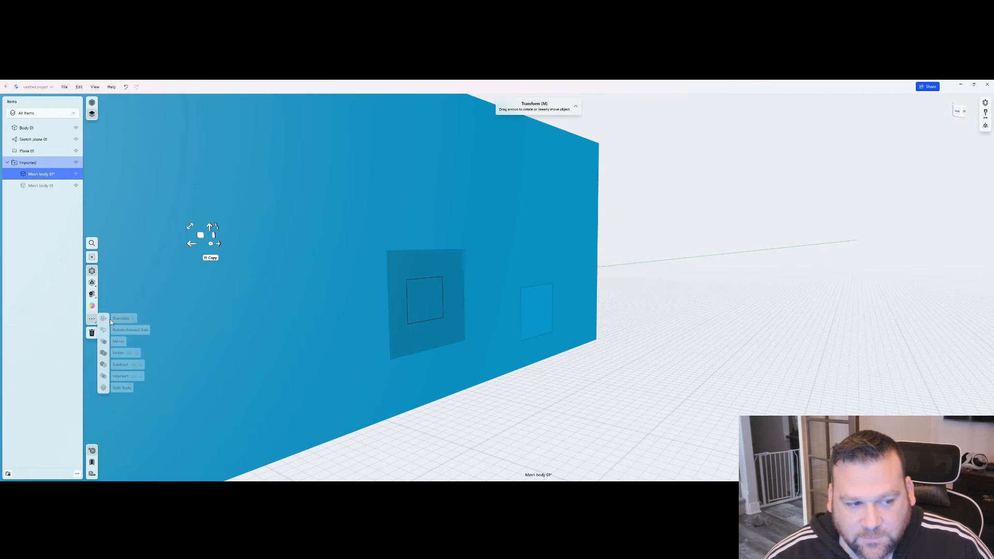
pyautogui.click(120, 365)
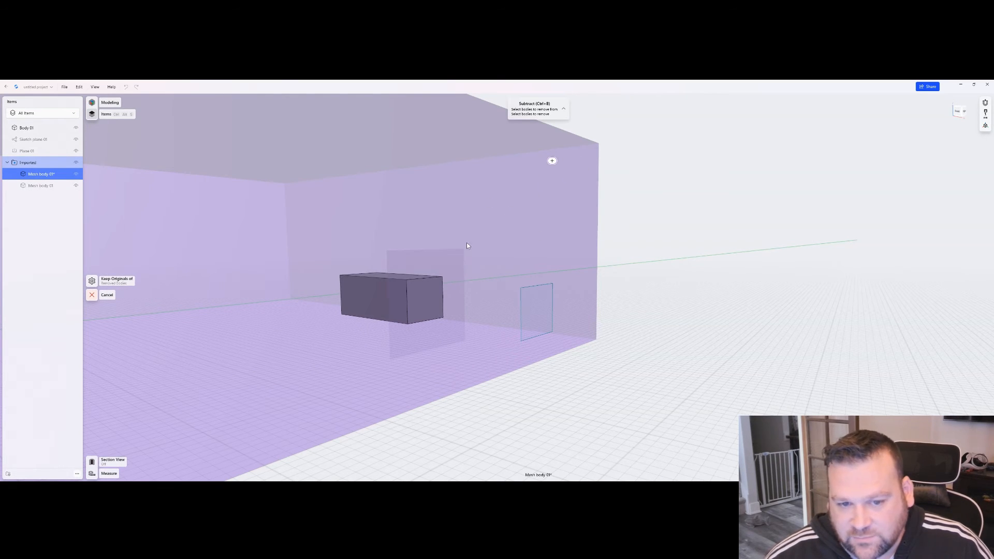
pyautogui.click(425, 302)
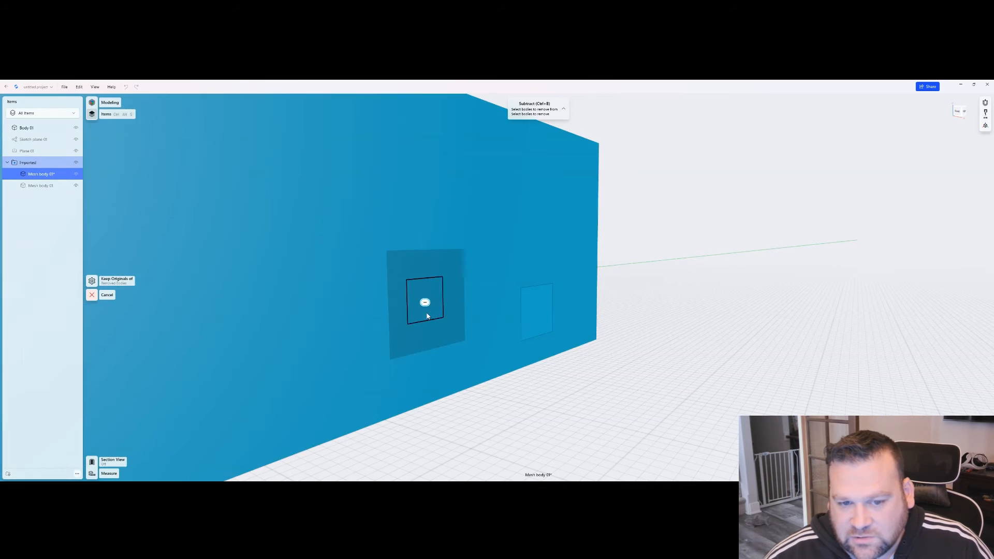
pyautogui.click(425, 303)
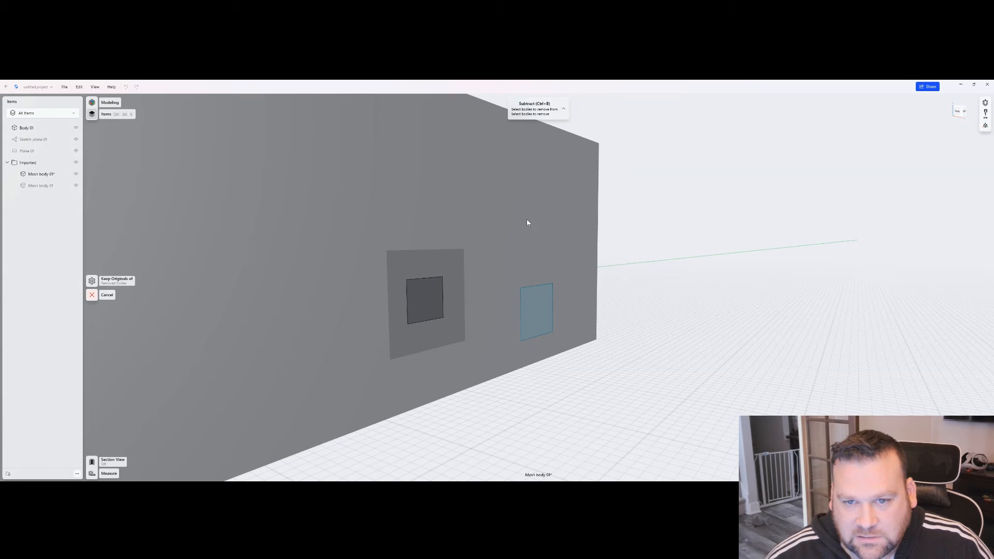
pyautogui.click(532, 212)
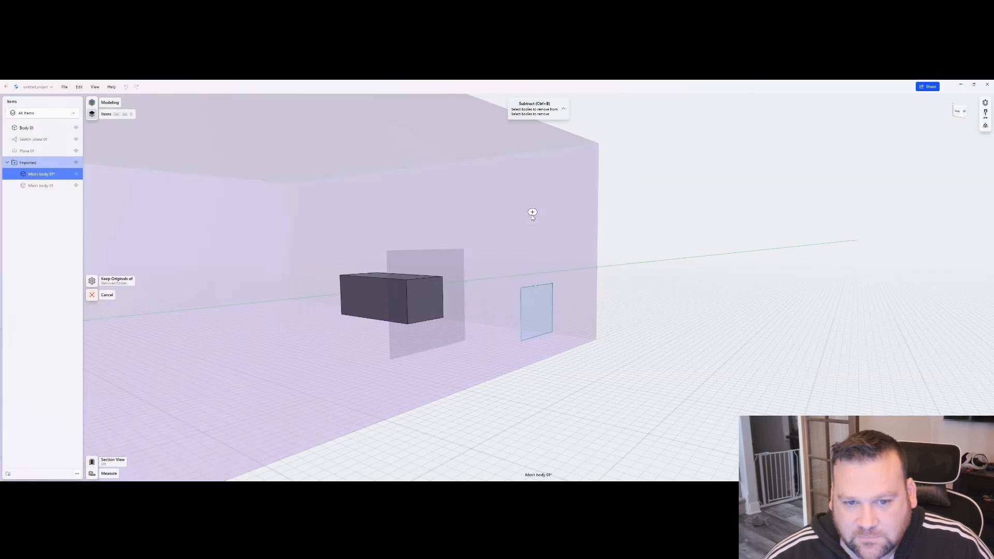
pyautogui.click(428, 301)
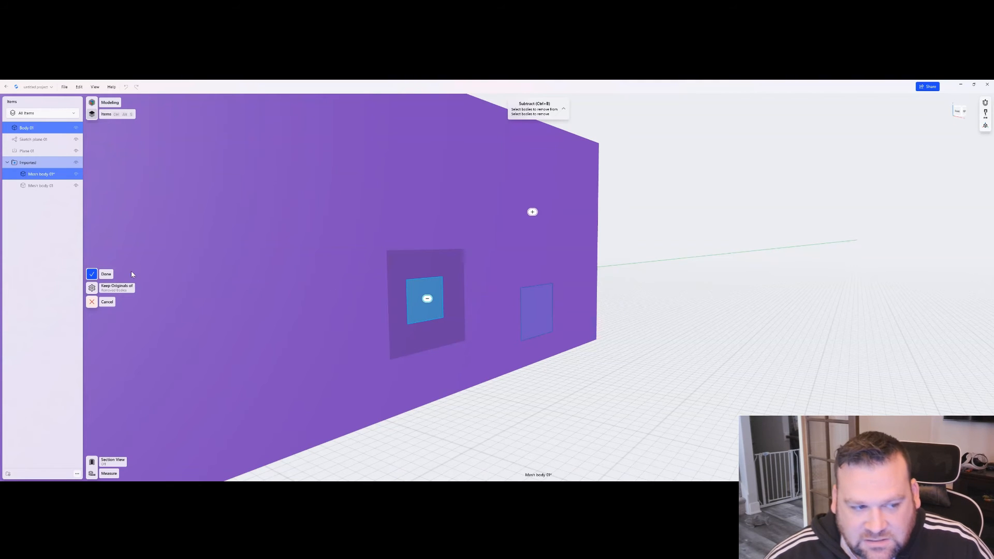
pyautogui.click(105, 275)
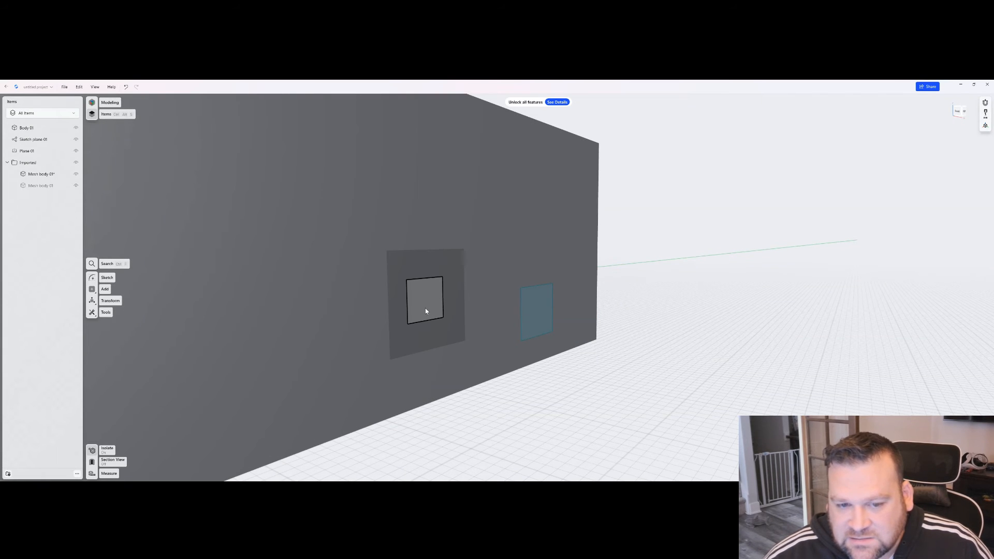
# - Delete the leftover extruded block from the large box's cavity
pyautogui.click(425, 311)
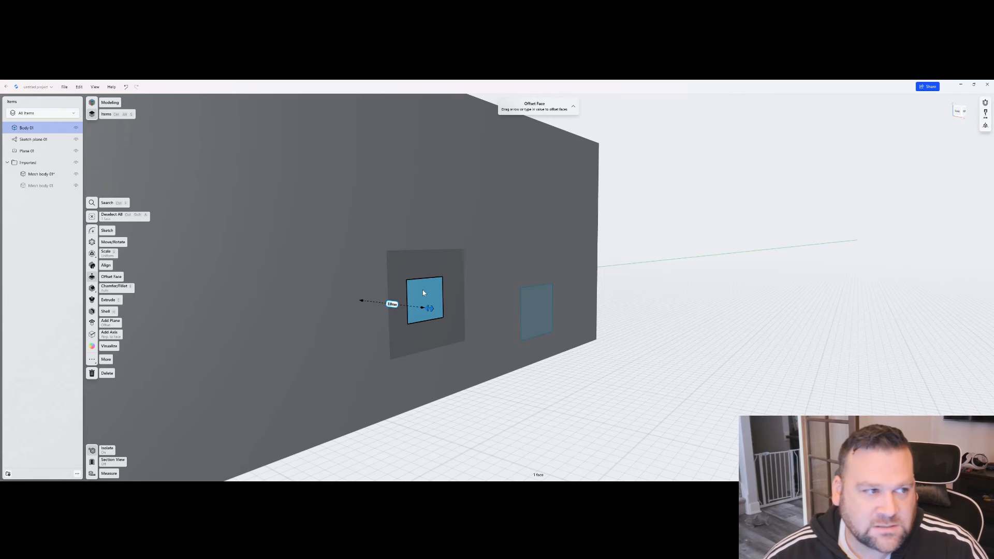
pyautogui.press('Delete')
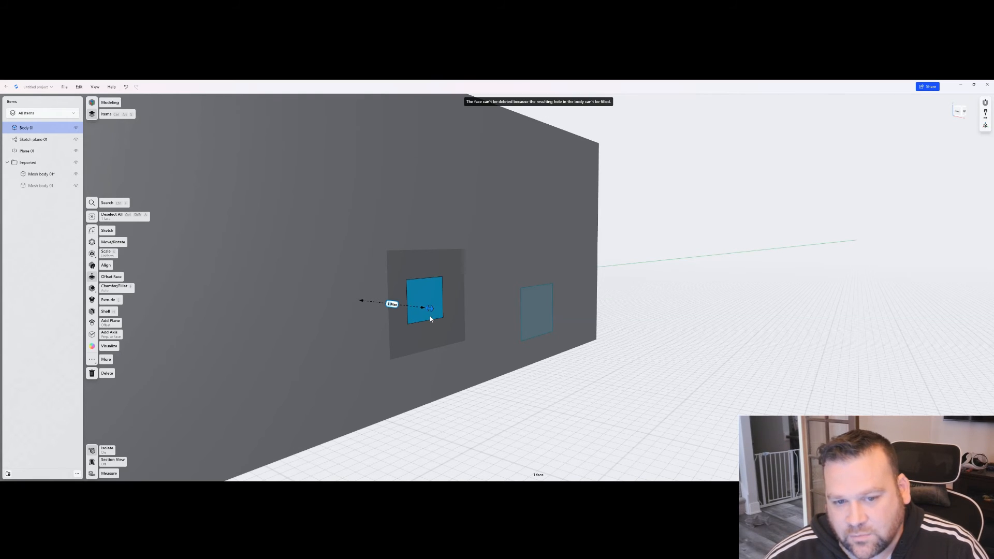
pyautogui.doubleClick(420, 293)
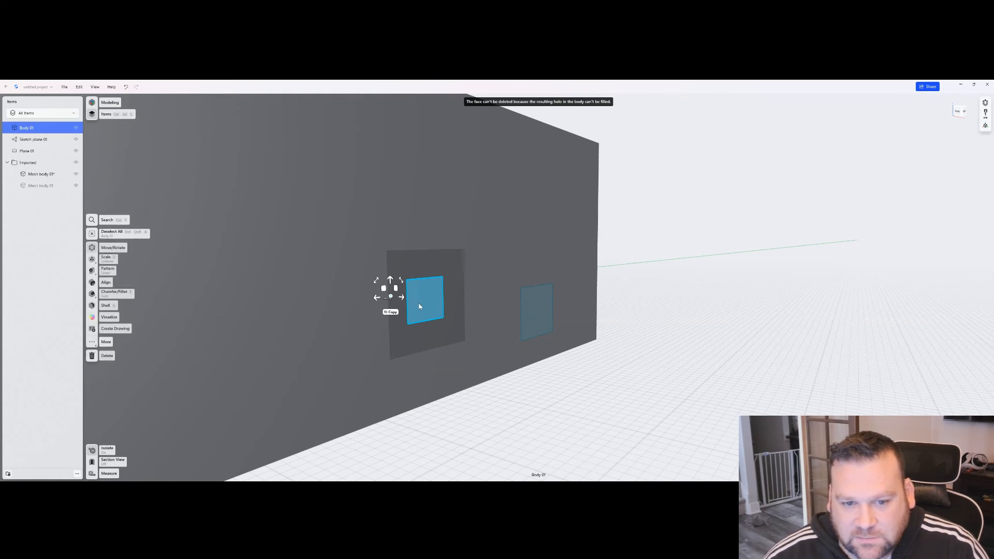
pyautogui.press('Delete')
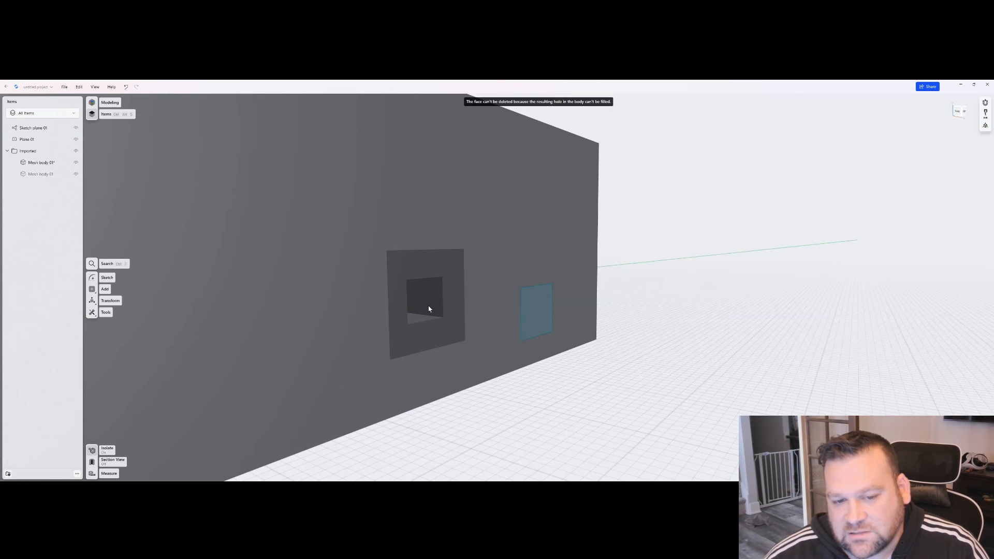
# - End the current isolation and isolate the small box together with the rectangle sketch, hiding the large box
pyautogui.moveTo(448, 338)
pyautogui.mouseDown(button='right')
pyautogui.moveTo(554, 373)
pyautogui.moveTo(532, 378)
pyautogui.moveTo(546, 371)
pyautogui.mouseUp(button='right')
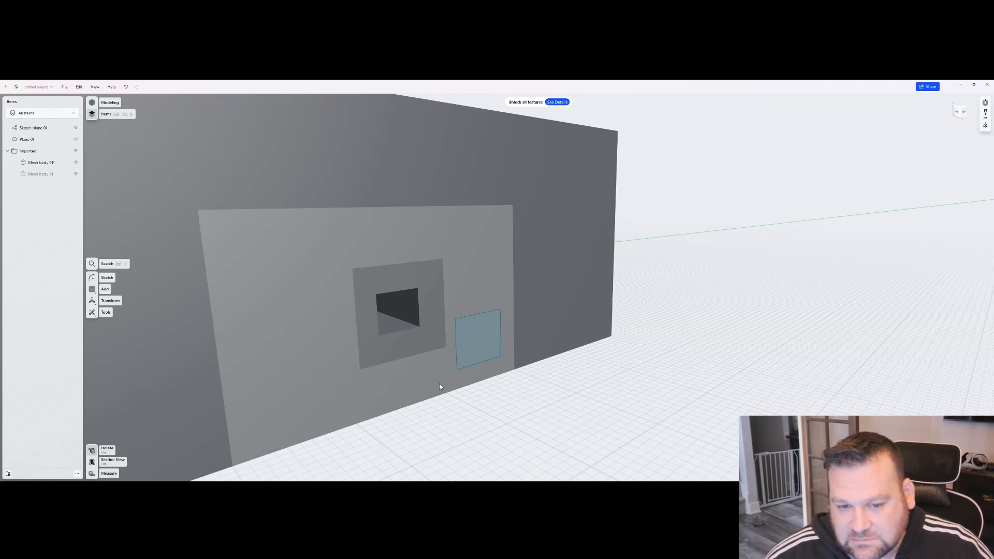
pyautogui.moveTo(439, 386); pyautogui.dragTo(449, 387, button='right')
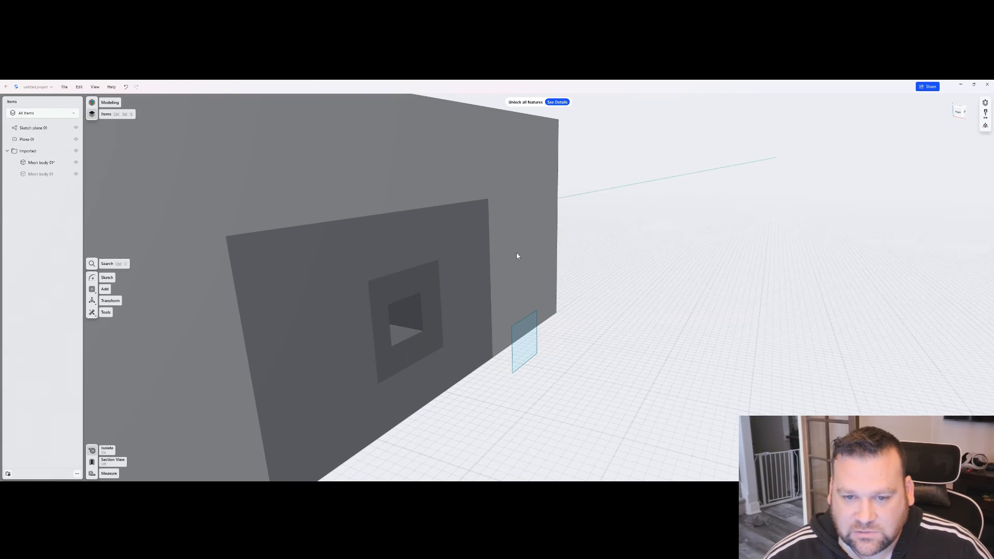
pyautogui.click(107, 449)
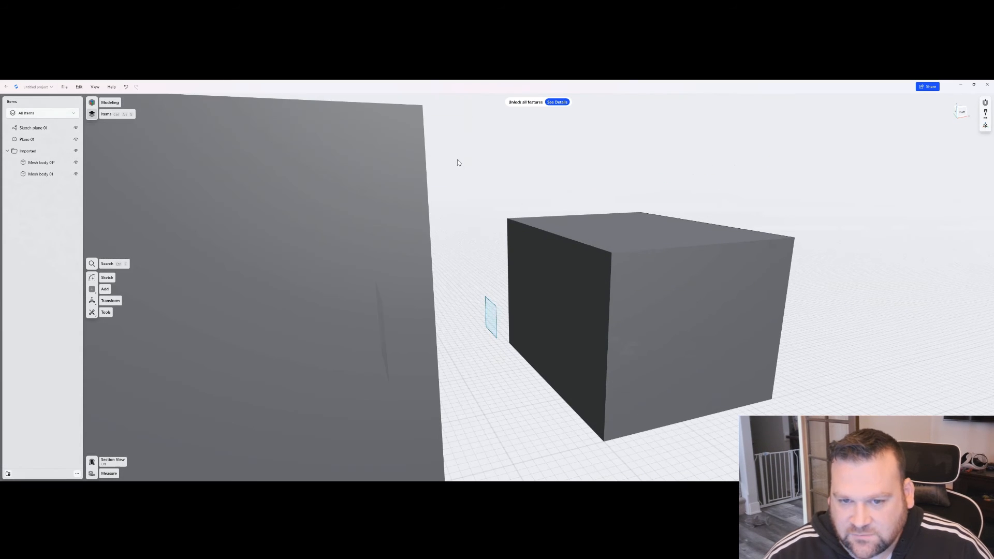
pyautogui.moveTo(457, 160)
pyautogui.mouseDown()
pyautogui.moveTo(663, 396)
pyautogui.moveTo(812, 458)
pyautogui.mouseUp()
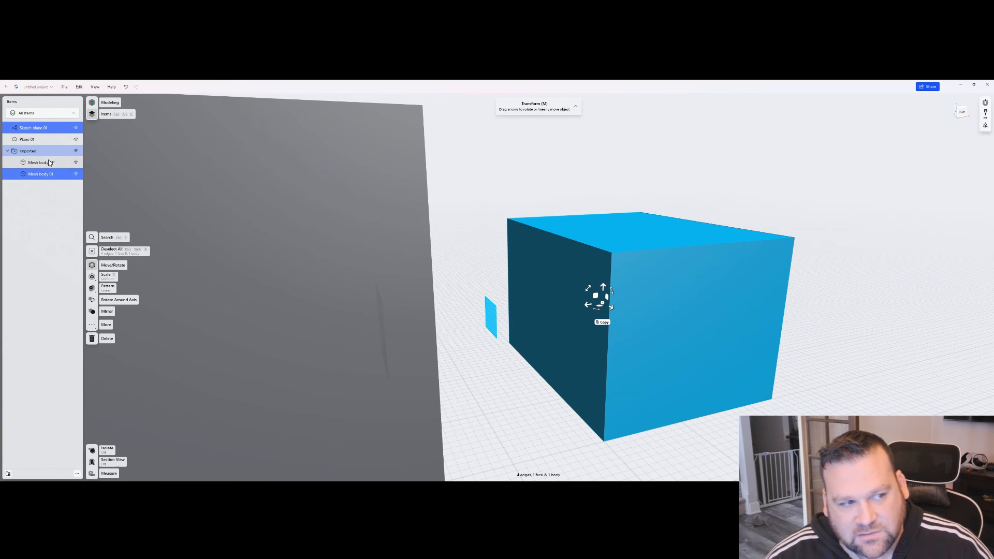
pyautogui.click(92, 450)
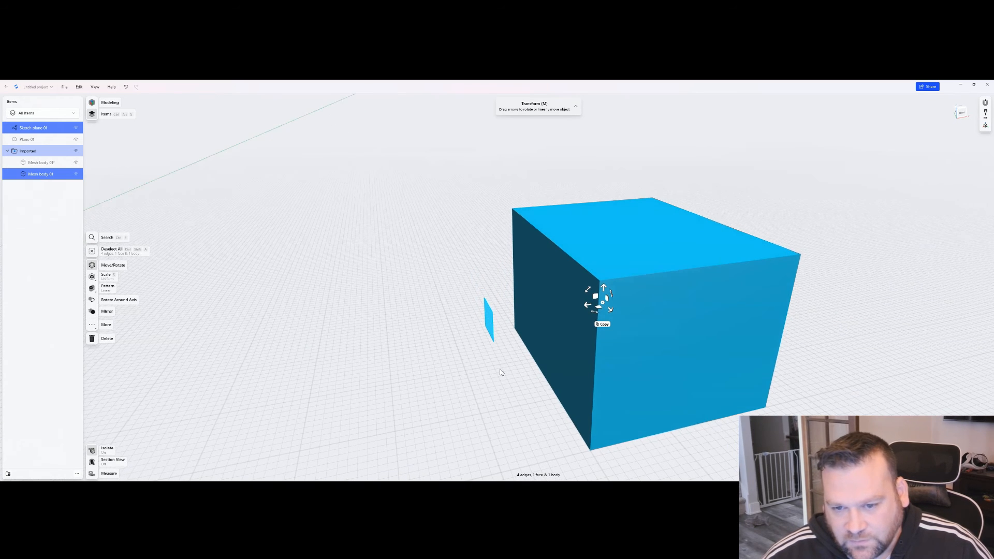
# - Move the rectangle sketch toward the small box until it lies just on the face that meets the large box
pyautogui.scroll(5, 504, 369)
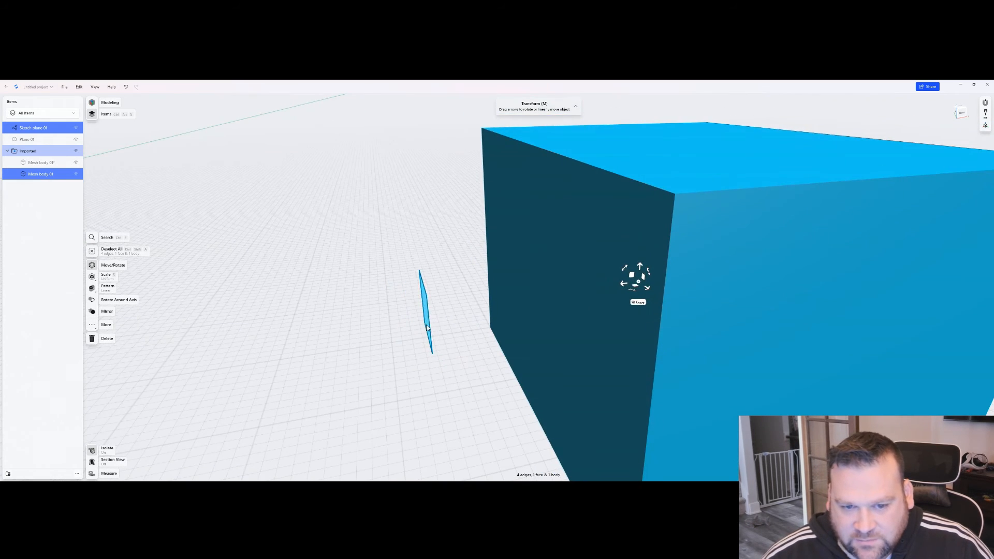
pyautogui.click(426, 322)
pyautogui.click(428, 318)
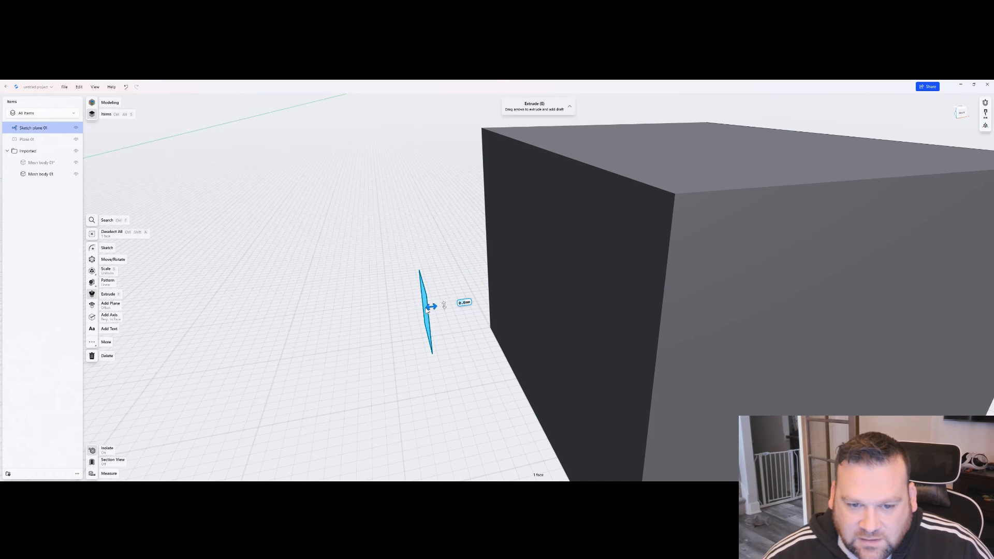
pyautogui.doubleClick(426, 314)
pyautogui.click(412, 323)
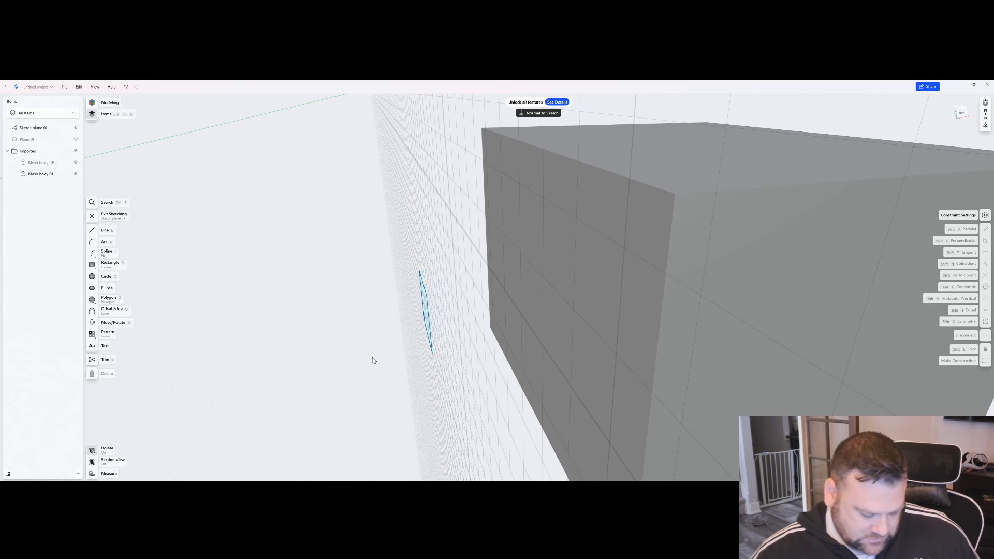
pyautogui.click(425, 313)
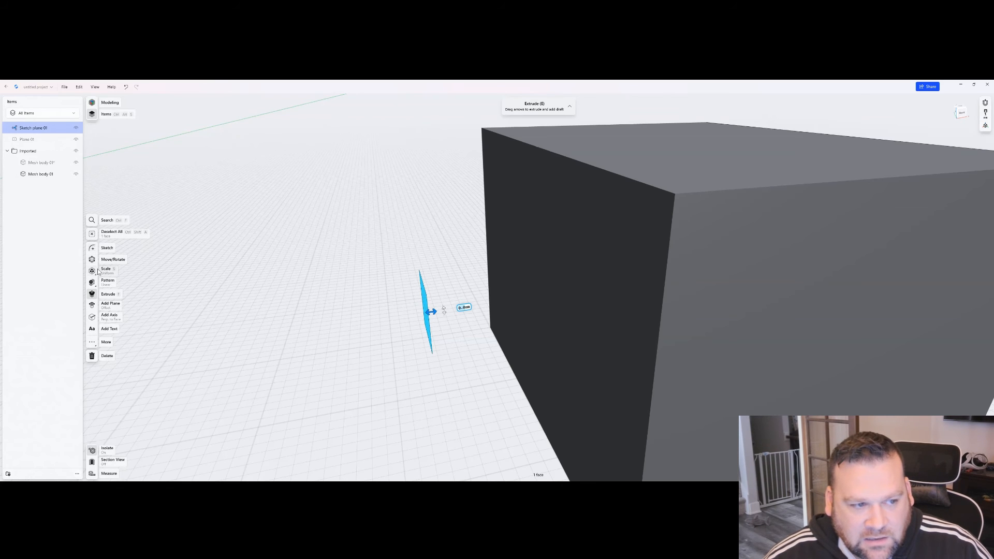
pyautogui.click(115, 261)
pyautogui.moveTo(408, 314); pyautogui.dragTo(521, 322)
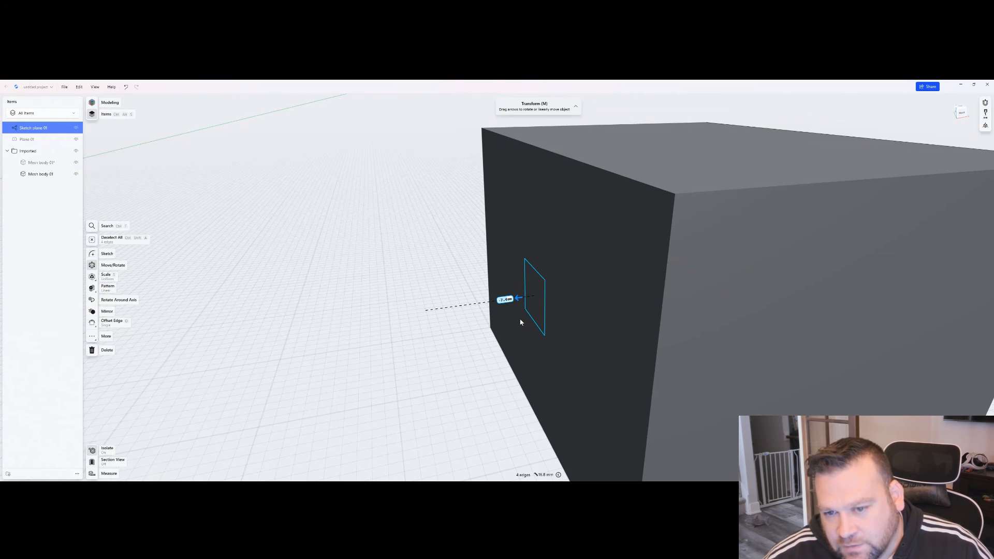
pyautogui.moveTo(520, 319); pyautogui.dragTo(520, 319)
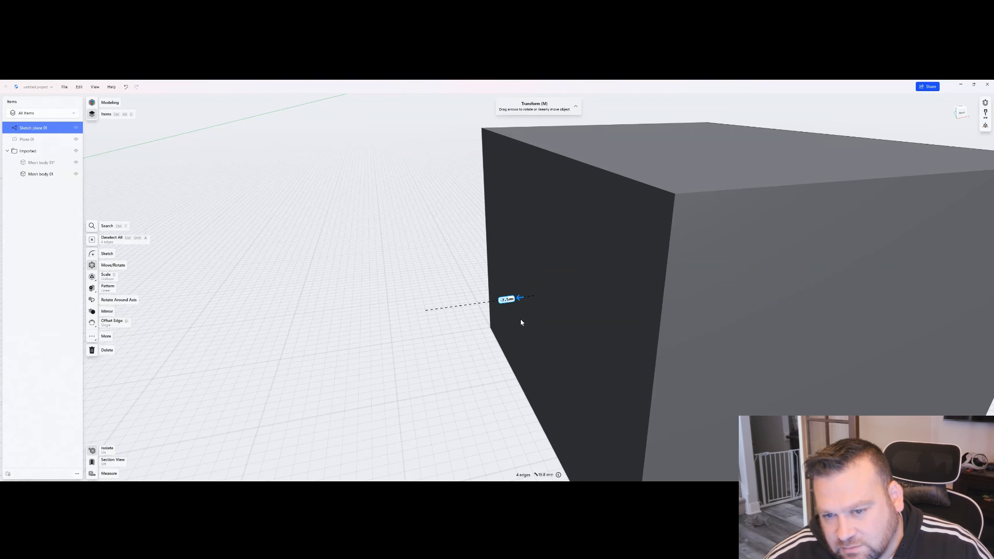
pyautogui.moveTo(520, 322); pyautogui.dragTo(515, 324)
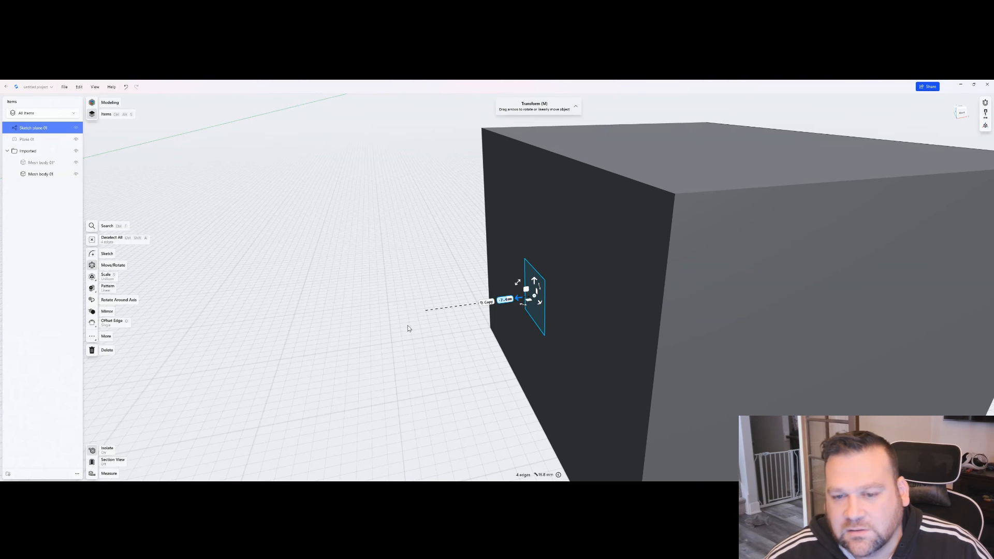
pyautogui.click(439, 361)
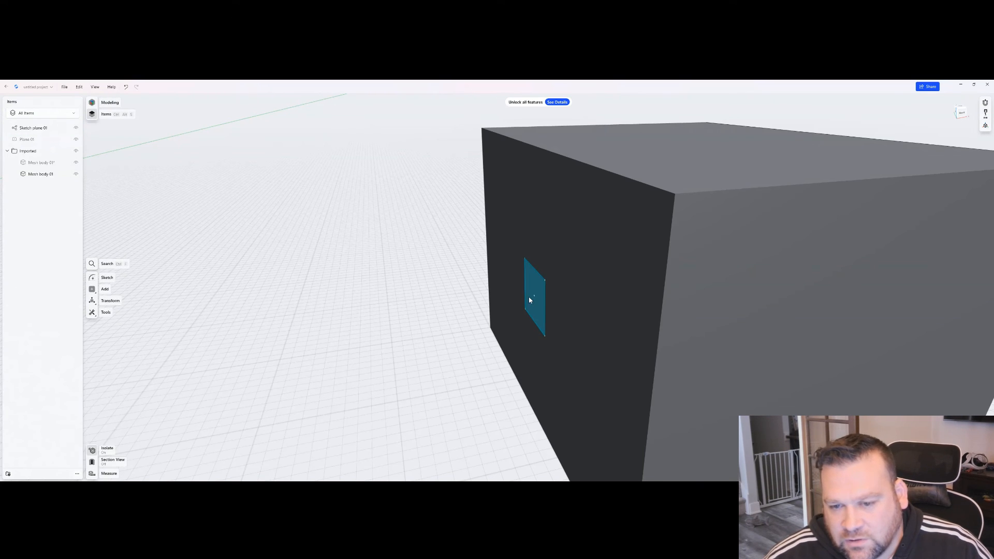
# - Extrude the rectangle sketch outward from the small box's face to form a peg pointing toward the large box
pyautogui.click(529, 296)
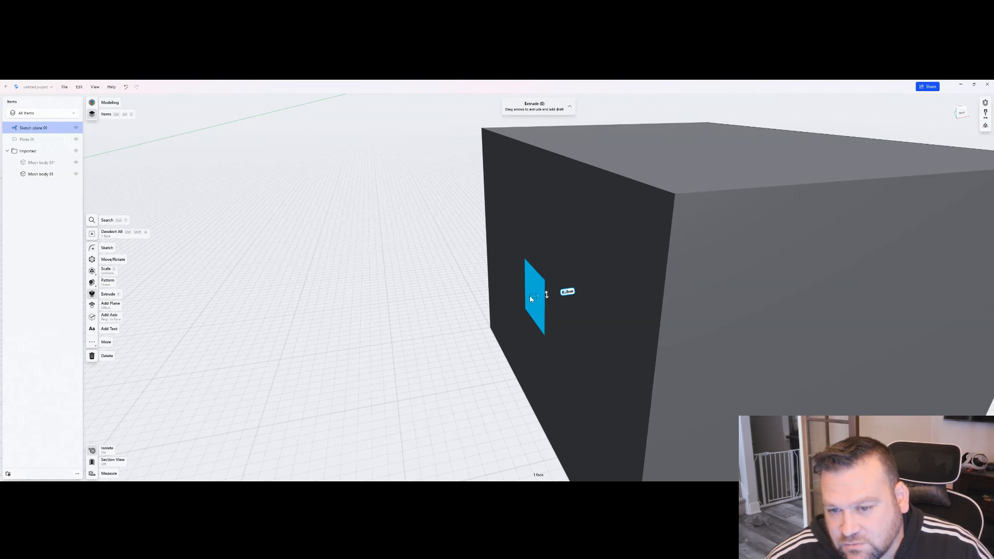
pyautogui.moveTo(529, 296); pyautogui.dragTo(384, 312)
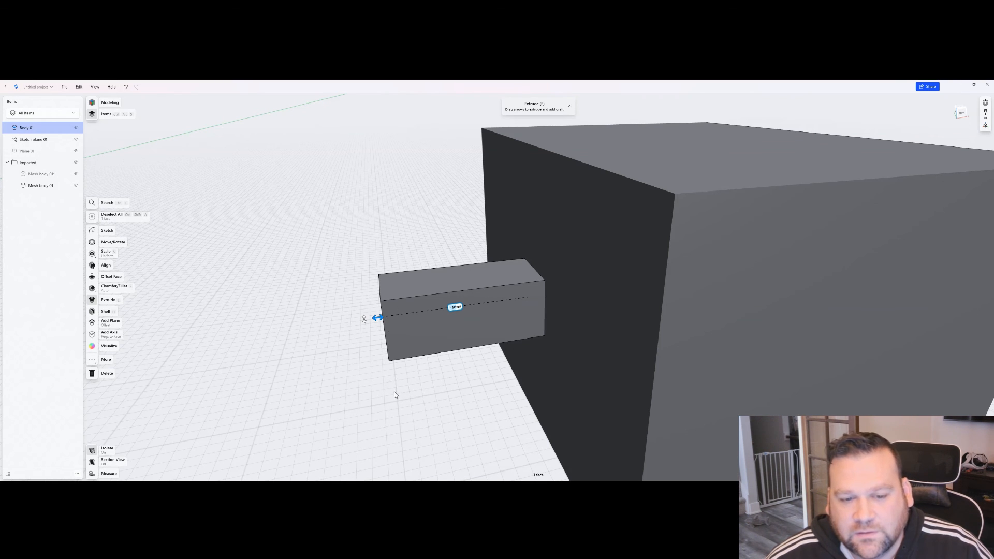
pyautogui.click(394, 395)
pyautogui.scroll(-5, 371, 381)
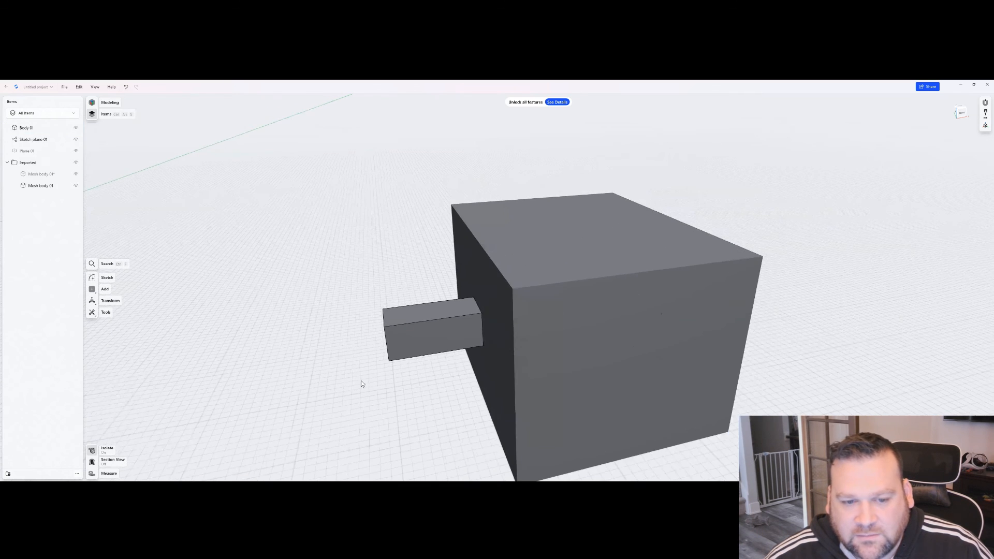
# - End the isolation to show both boxes and compare the new peg with the large box's socket
pyautogui.moveTo(290, 377); pyautogui.dragTo(333, 442, button='right')
pyautogui.click(94, 451)
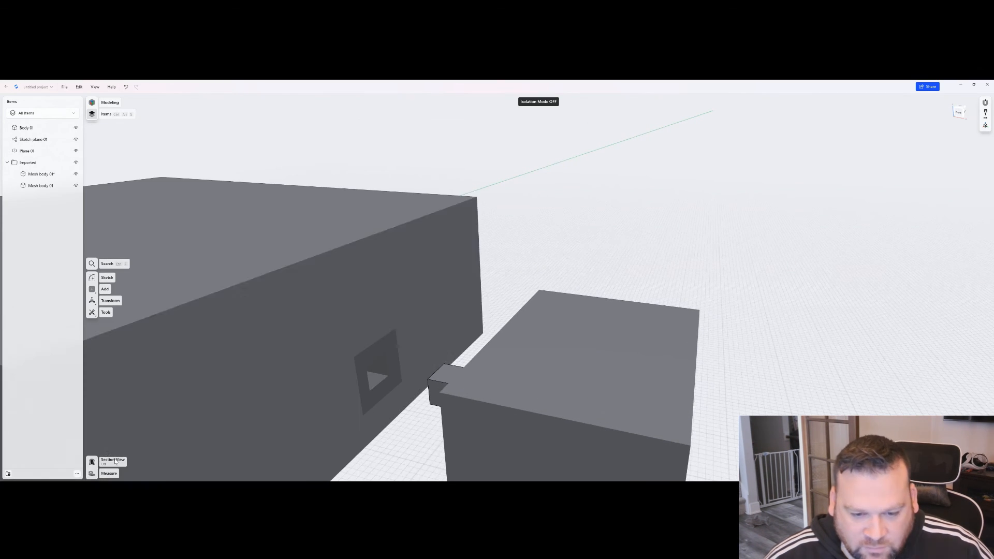
pyautogui.moveTo(352, 402); pyautogui.dragTo(520, 367, button='right')
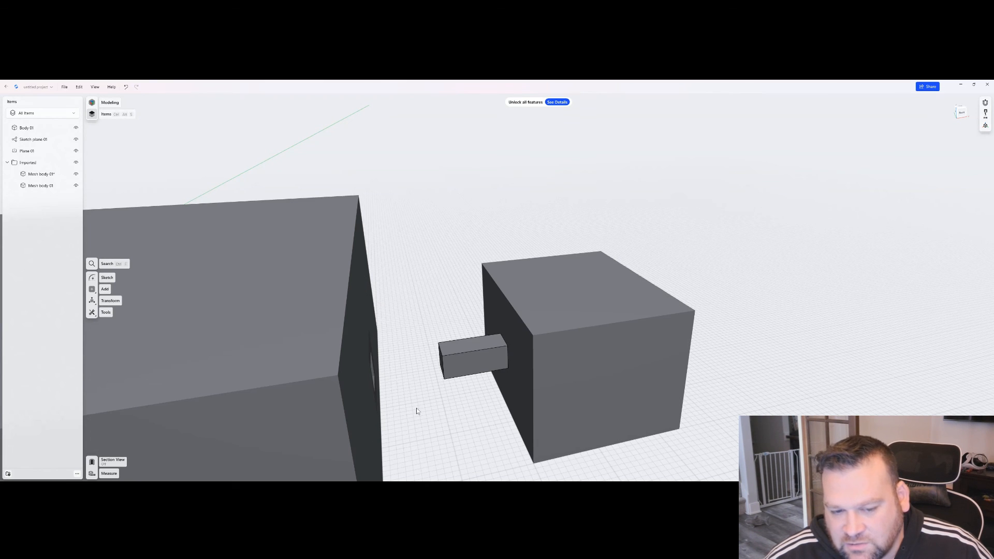
pyautogui.moveTo(467, 369); pyautogui.dragTo(437, 383, button='right')
pyautogui.scroll(-6, 445, 380)
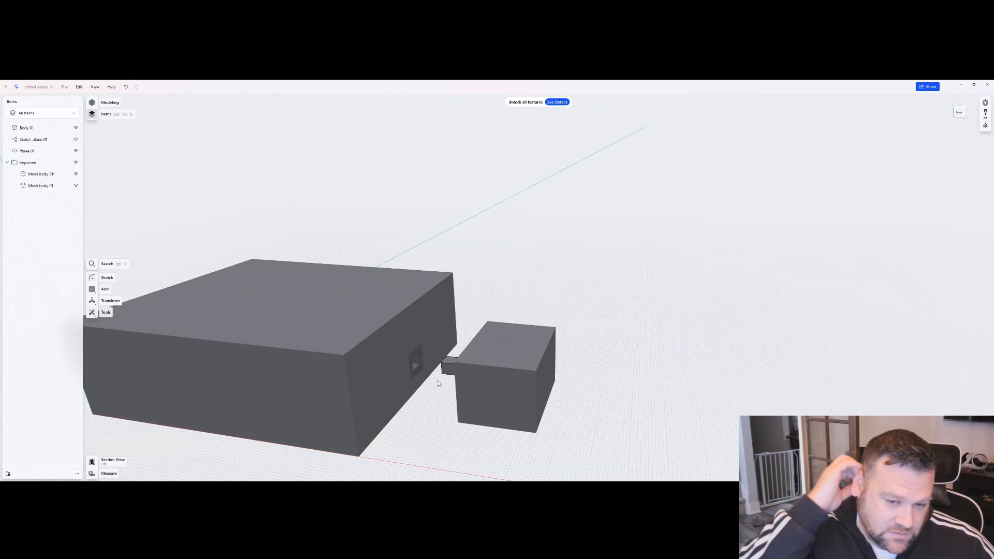